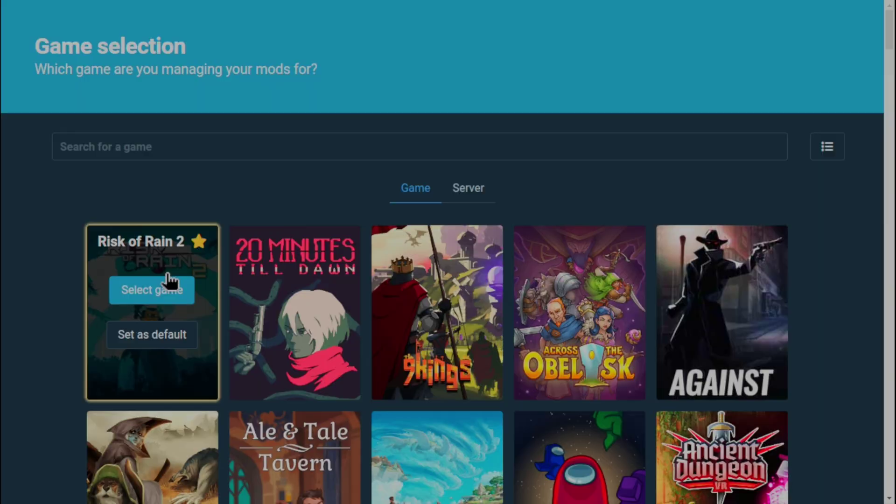
- Choose Risk of Rain 2 with Steam as its store and load it in r2modman
left_click(155, 294)
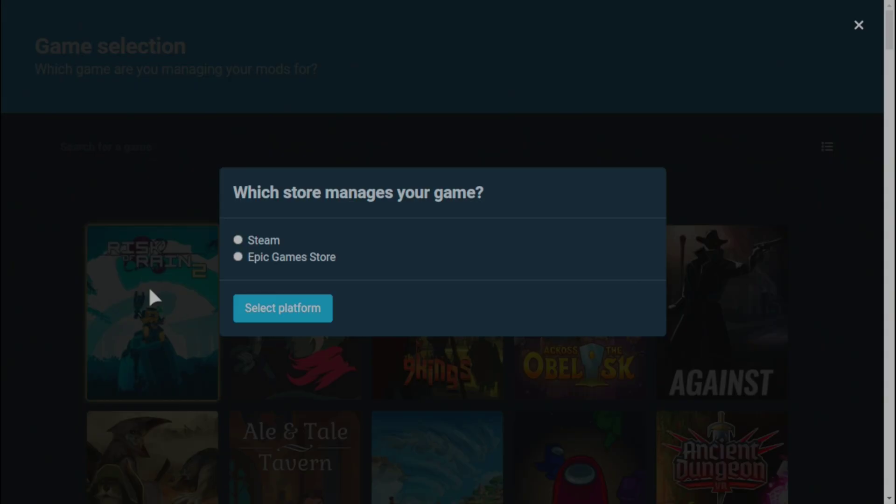
left_click(239, 241)
left_click(243, 306)
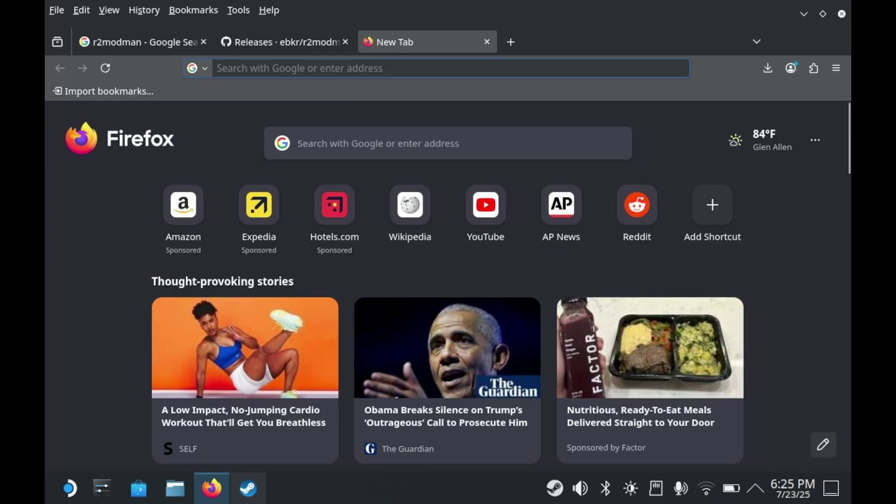
- Search Google for appimagelauncher and open the TheAssassin/AppImageLauncher repository
left_click(494, 69)
type("ap")
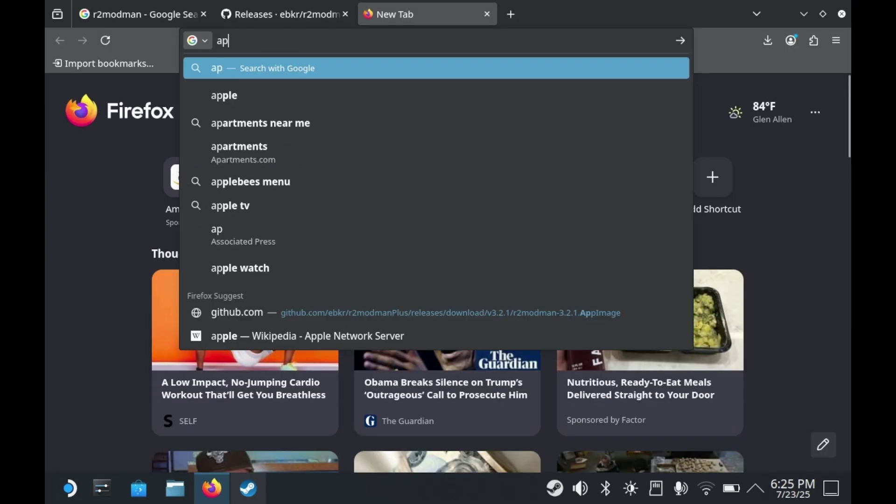
type("pimagelauncher")
key("Return")
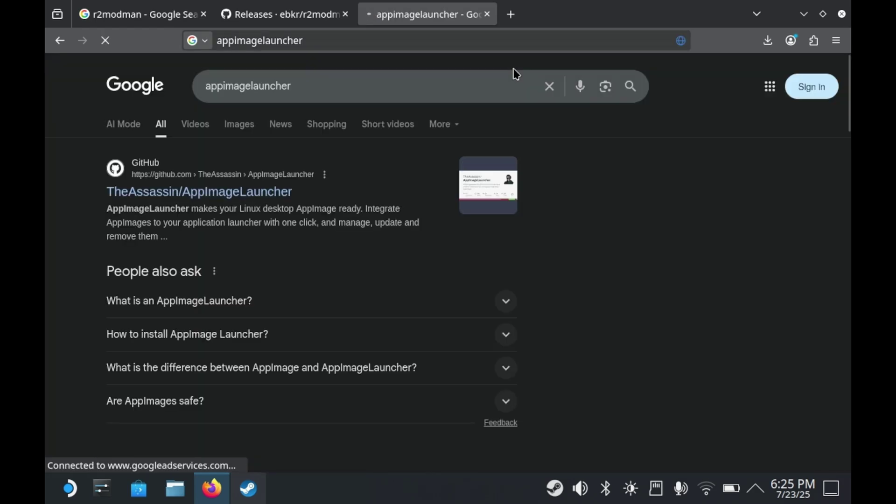
left_click(259, 193)
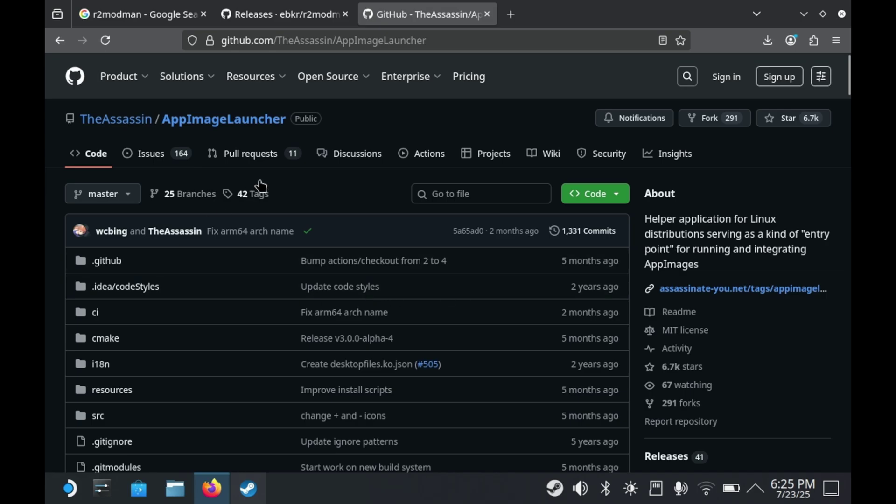
- Open the Release build (v2.2.0) page and scroll down to its assets list
scroll(794, 348, "down", 1)
scroll(617, 262, "down", 10)
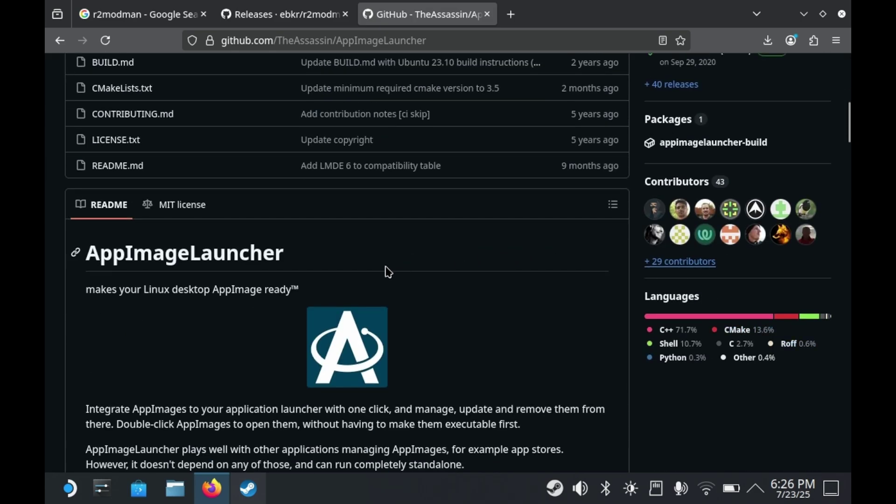
scroll(480, 304, "up", 3)
scroll(703, 153, "down", 1)
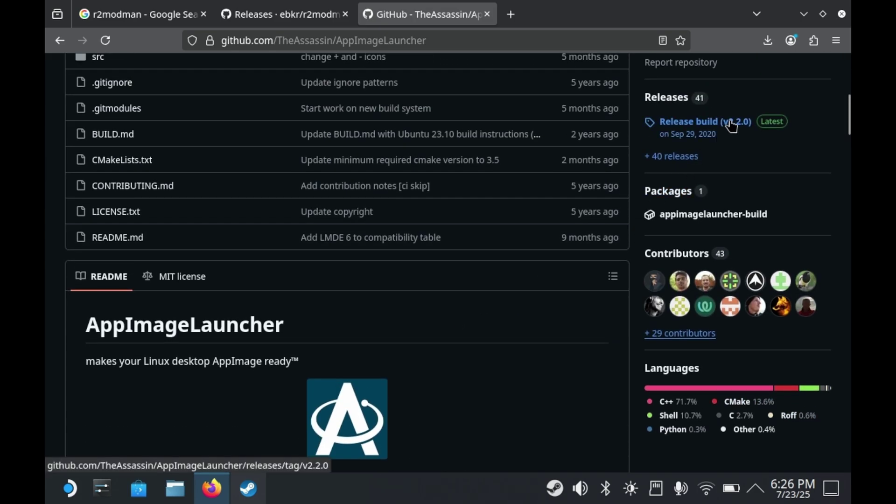
scroll(552, 304, "down", 6)
scroll(531, 222, "up", 6)
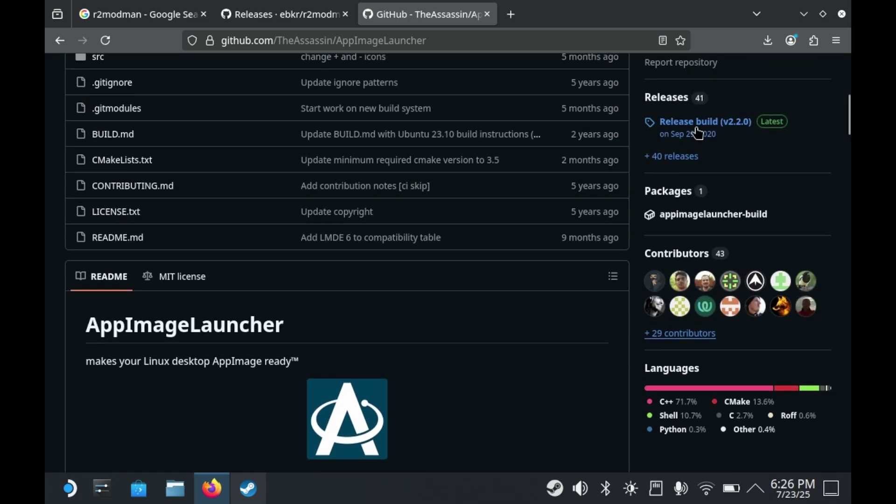
left_click(736, 122)
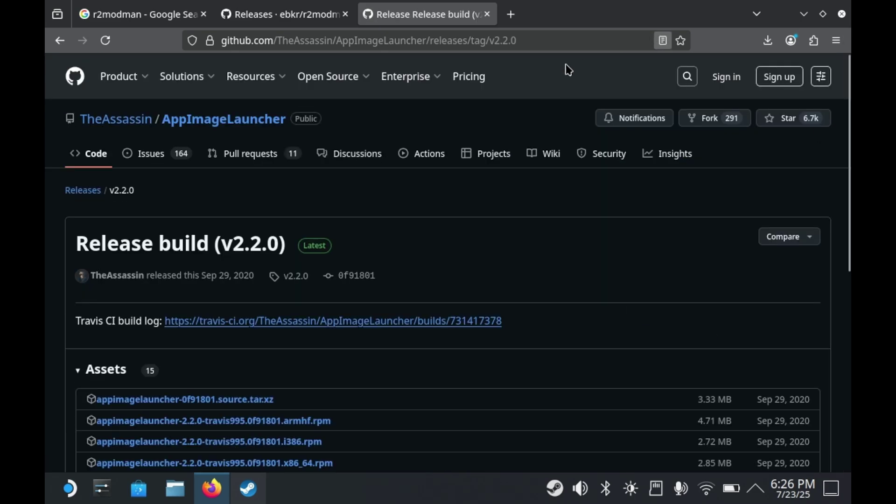
scroll(351, 257, "down", 6)
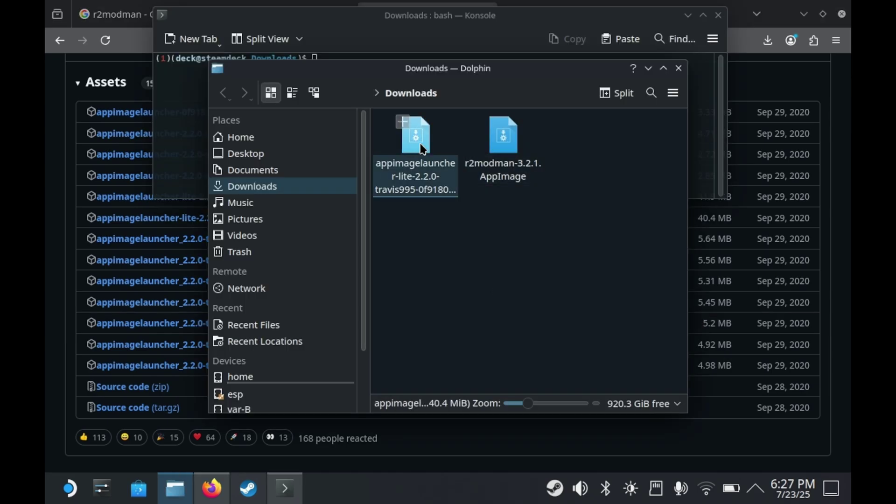
- Move the appimagelauncher-lite-2.2.0 AppImage from Downloads into the Home folder
left_click_drag(418, 151, 270, 138)
left_click(299, 147)
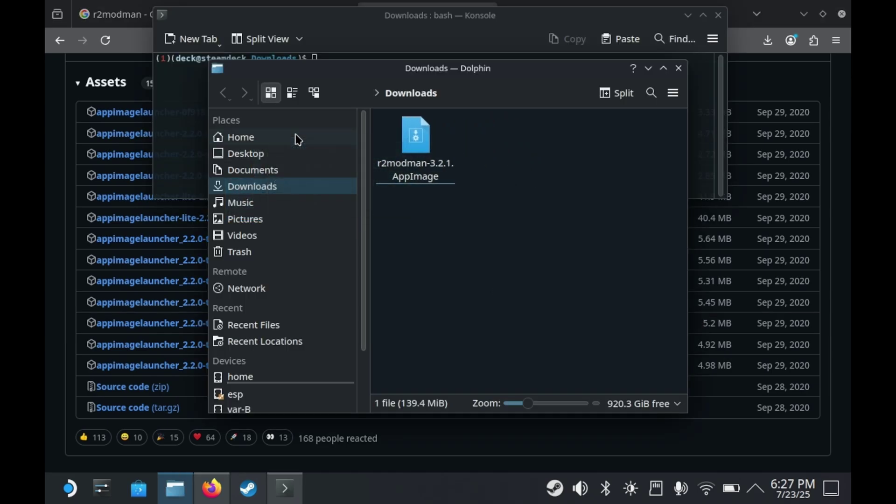
left_click(298, 139)
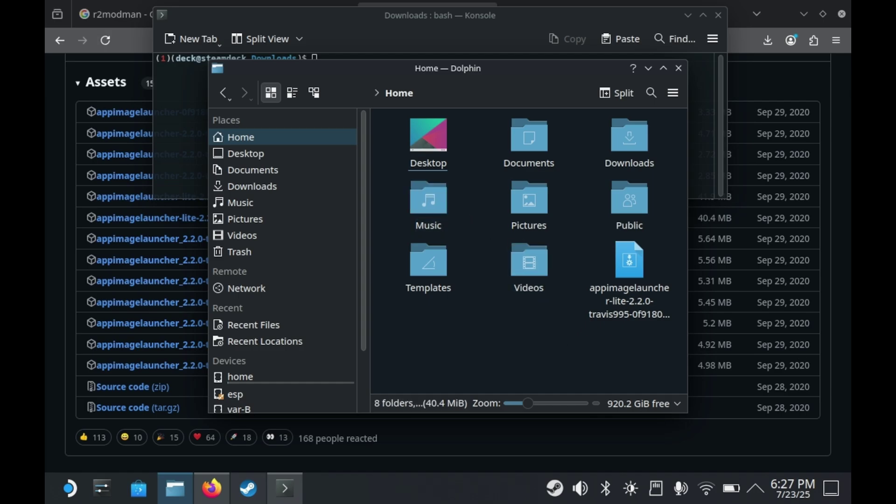
- Open the AppImage's Properties to the Permissions section to make it executable
key("shift+F4")
type("chmod +x")
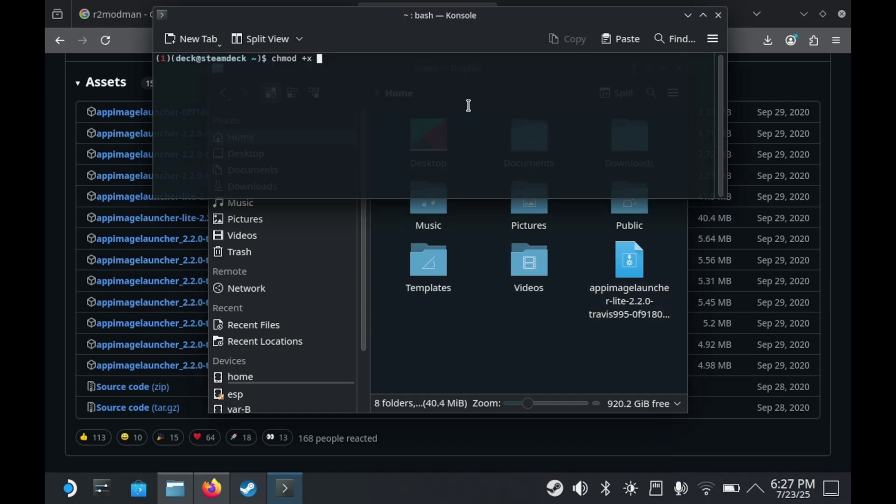
left_click(584, 252)
left_click(630, 288)
right_click(633, 282)
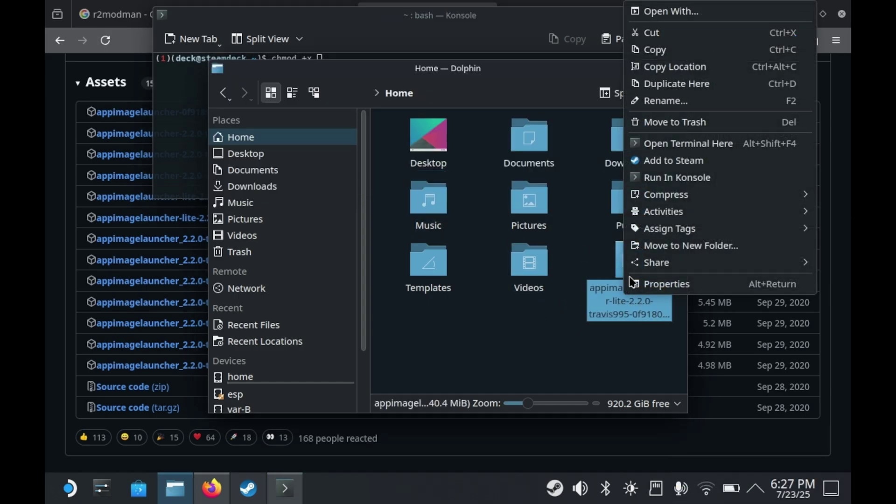
left_click(666, 285)
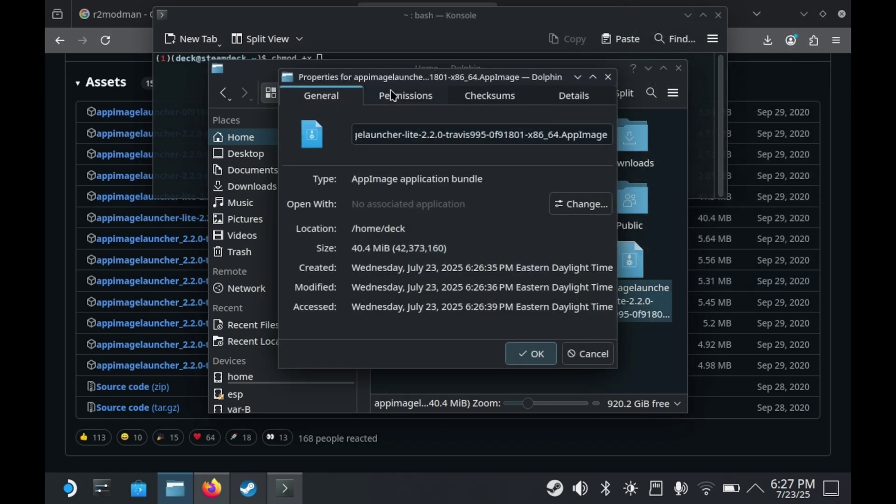
left_click(393, 96)
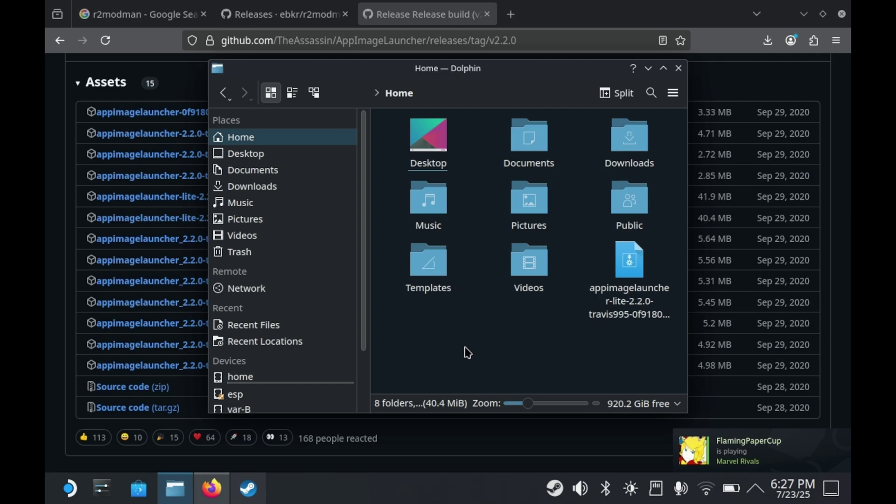
- Run the AppImageLauncher Lite install from a Home terminal, then check the new Applications folder
right_click(468, 354)
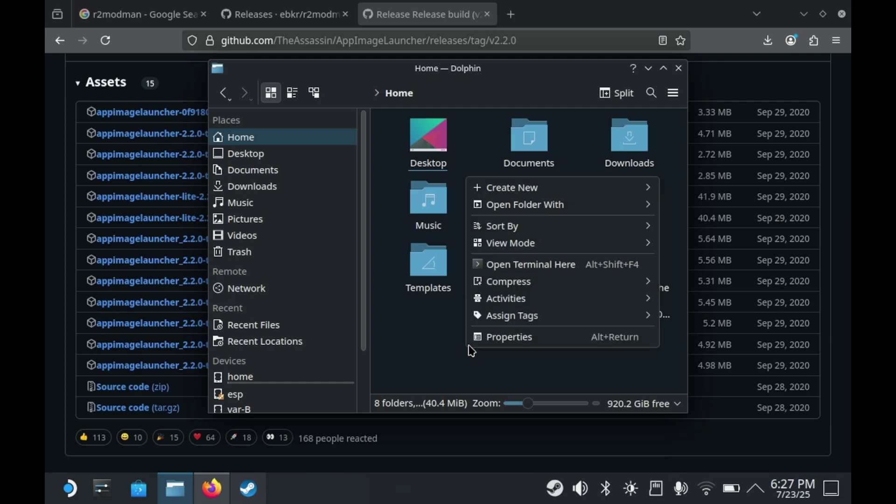
left_click(564, 265)
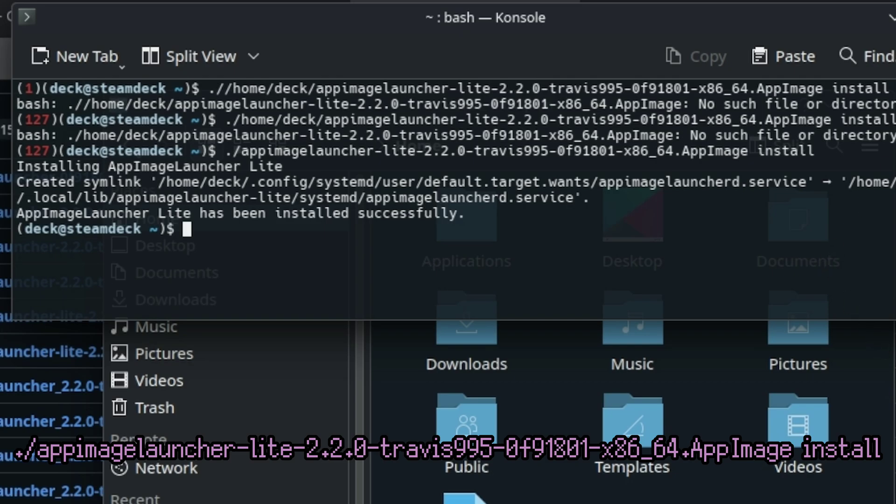
key("ctrl+d")
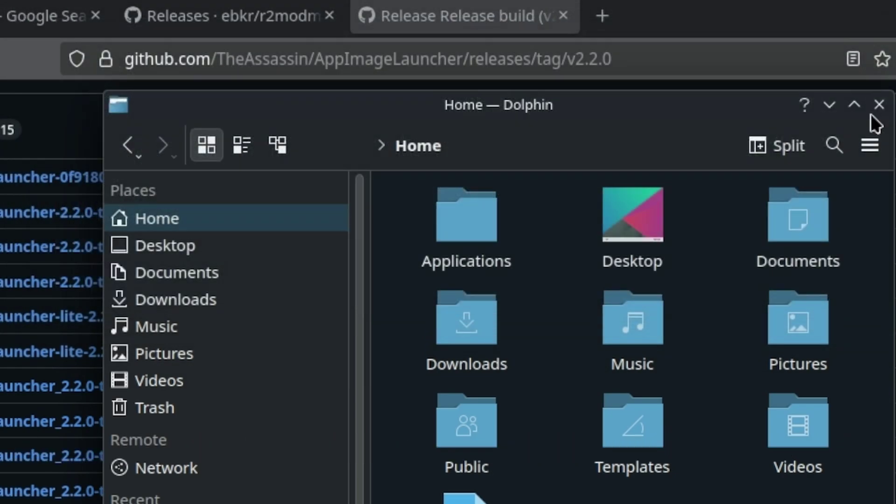
left_click(455, 255)
left_click(433, 146)
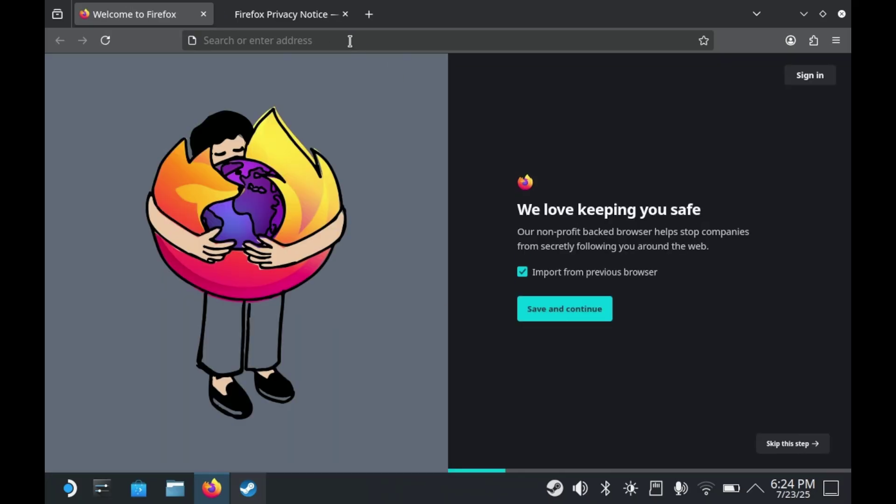
- Search for r2mod and reach the ebkr/r2modmanPlus v3.2.1 release page
left_click(347, 41)
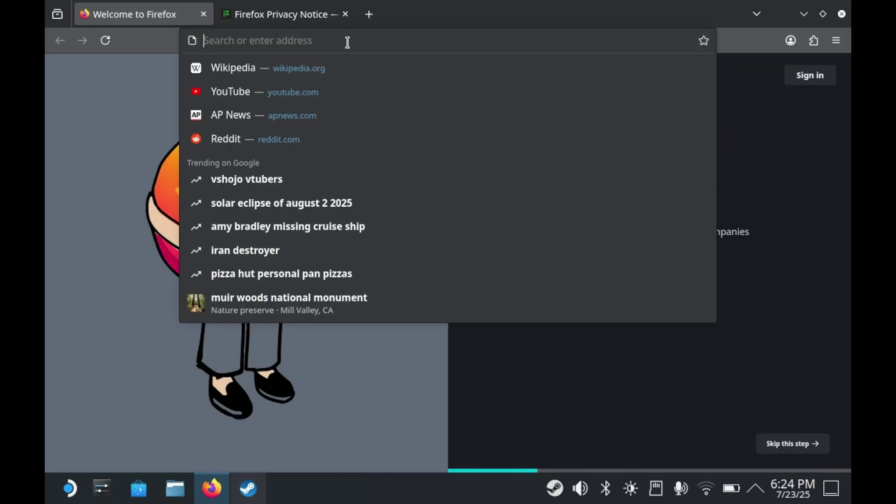
type("r2modmanPlus/releases/tag/v3.2.1")
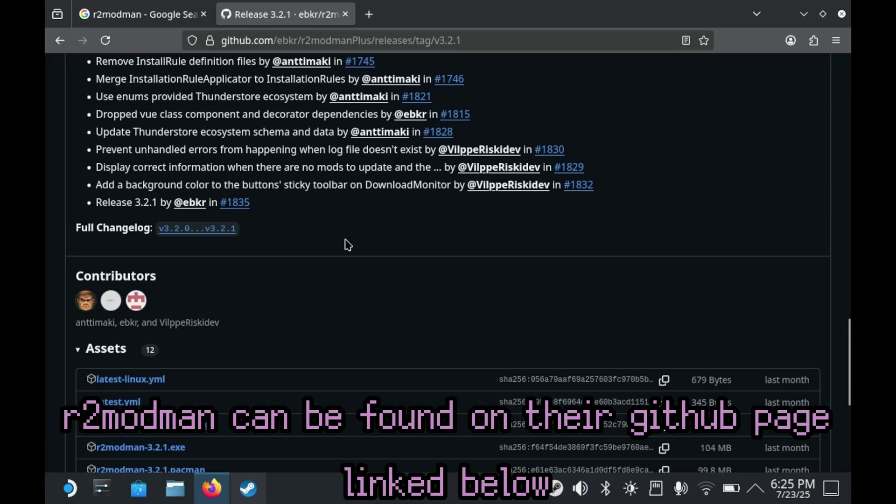
scroll(322, 229, "up", 5)
scroll(296, 217, "up", 5)
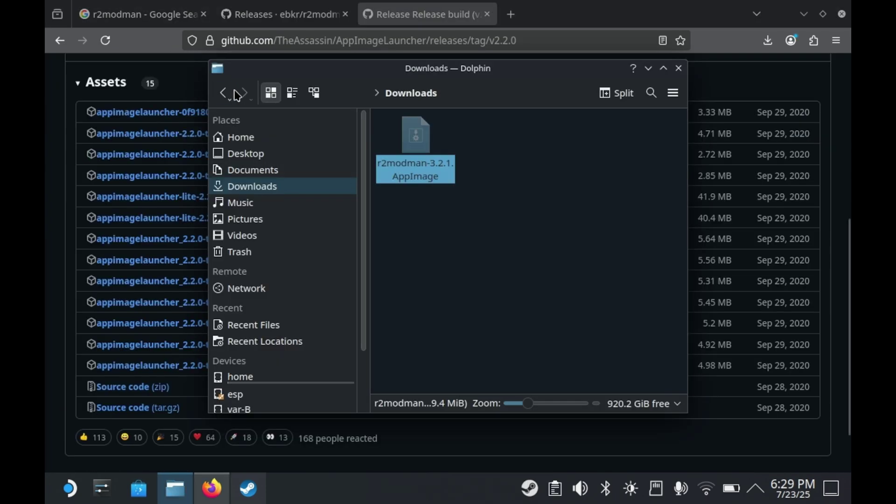
- Paste the r2modman AppImage into ~/Applications and rename it r2modman.AppImage
left_click(236, 92)
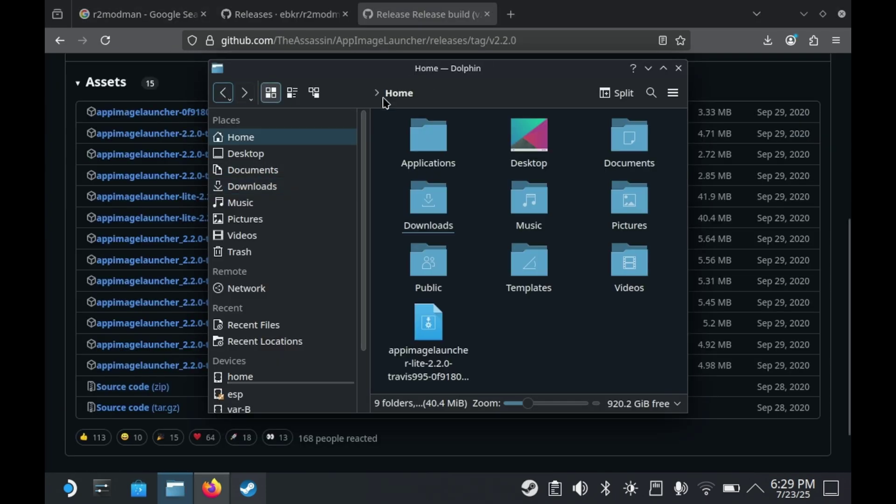
left_click(426, 141)
key("ctrl+v")
key("F2")
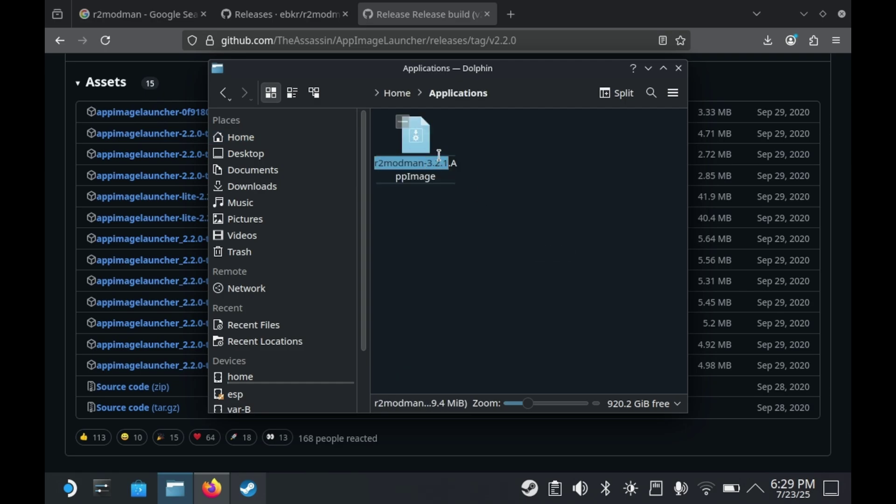
type("r2modman")
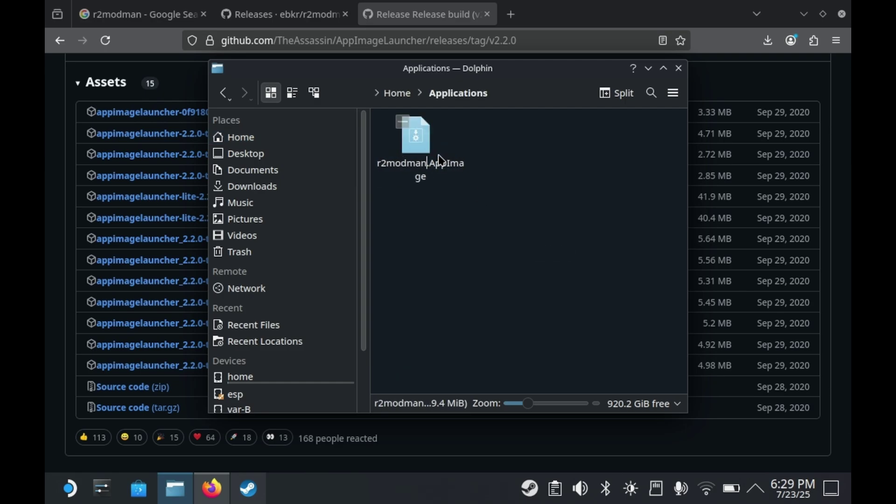
key("Return")
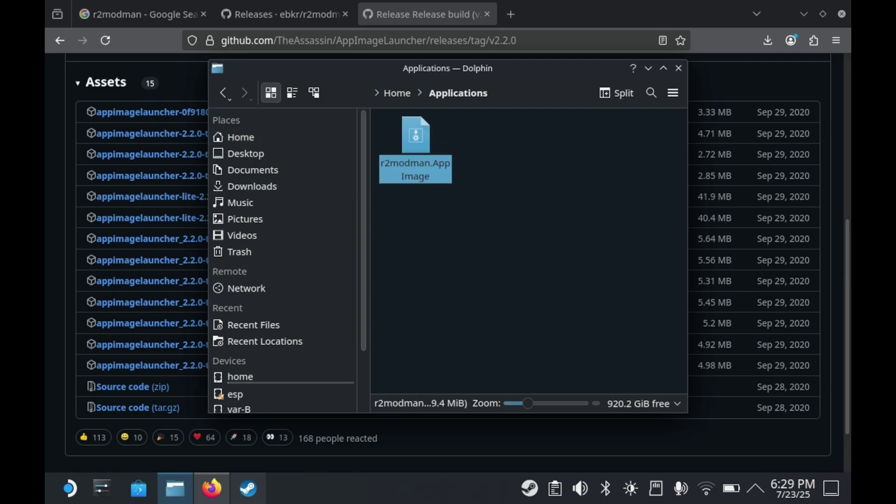
- Add r2modman.AppImage to Steam as a non-Steam shortcut
left_click(499, 259)
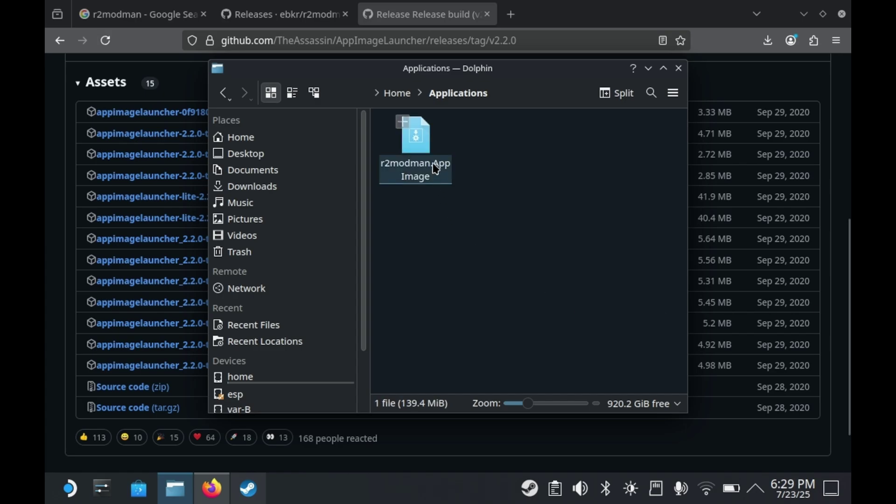
right_click(416, 147)
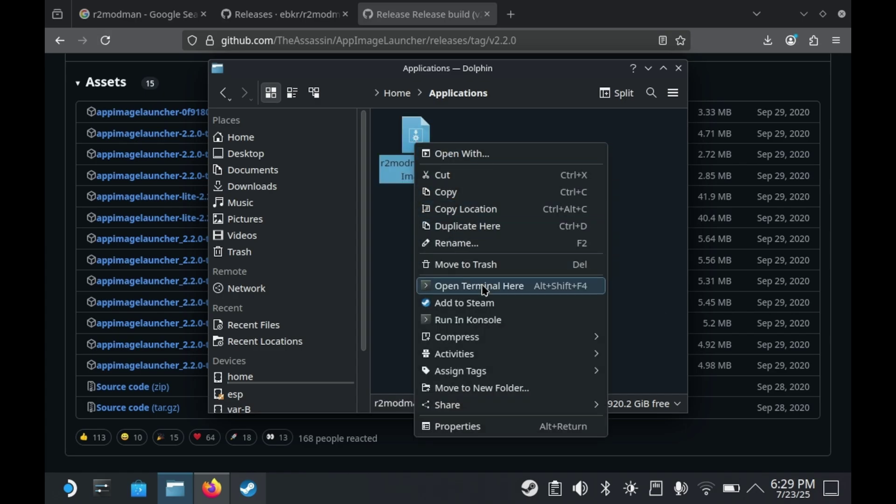
left_click(494, 303)
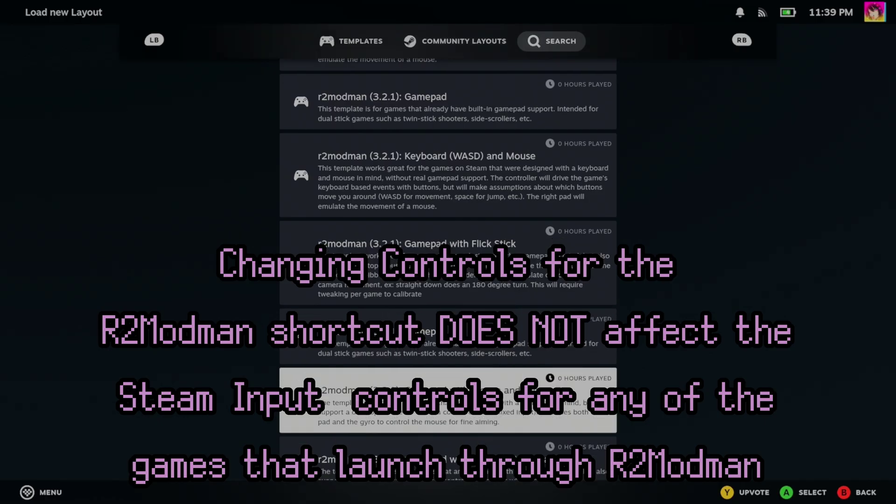
- Apply Valve's Keyboard (WASD) and Mouse template to the r2modman shortcut
key("Down")
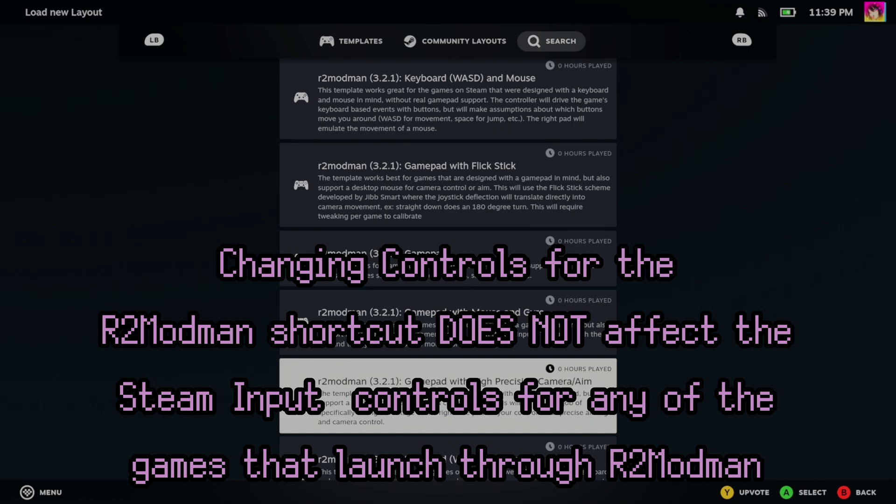
key("Down")
key("Down")
key("Down")
key("Down")
key("Down")
key("Down")
key("Down")
key("Down")
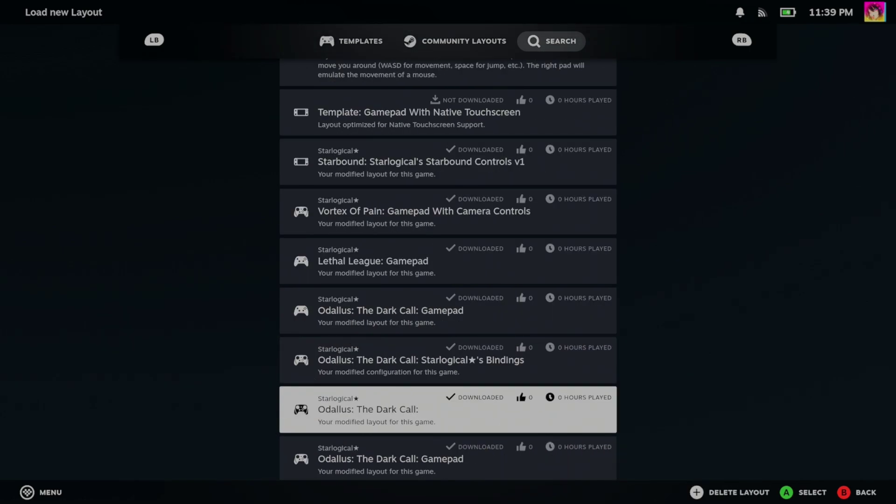
key("Up")
key("Up")
key("Up")
key("Up")
key("Up")
key("Up")
key("Up")
key("Up")
key("Up")
key("Up")
key("Up")
key("Up")
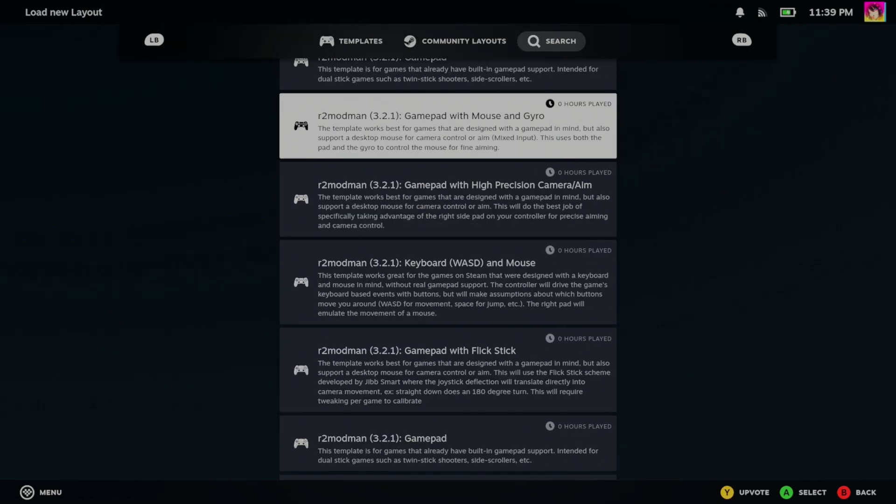
key("Page_Up")
key("Page_Up")
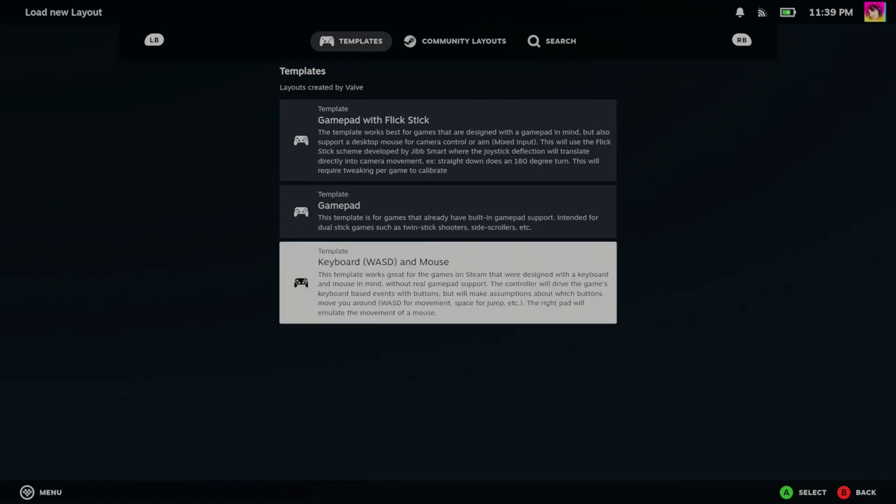
key("Return")
key("x")
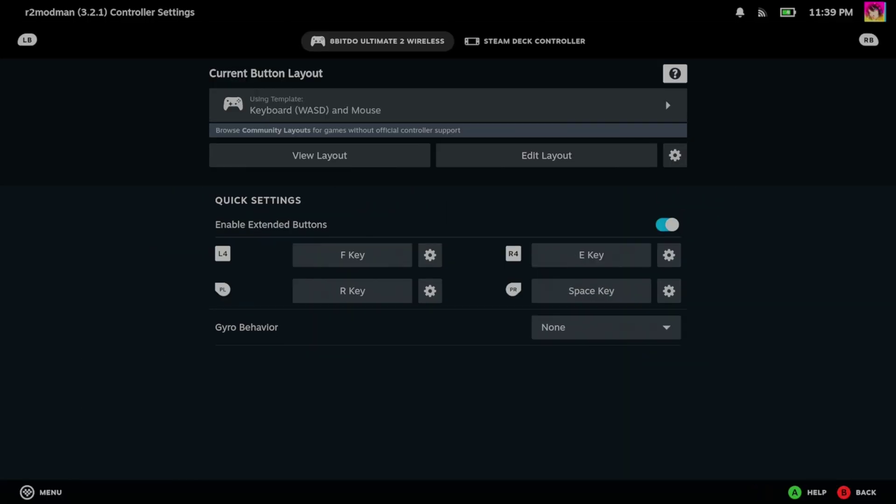
- Edit the layout so the left joystick acts as a Joystick Mouse
key("Up")
key("Down")
key("Right")
key("Return")
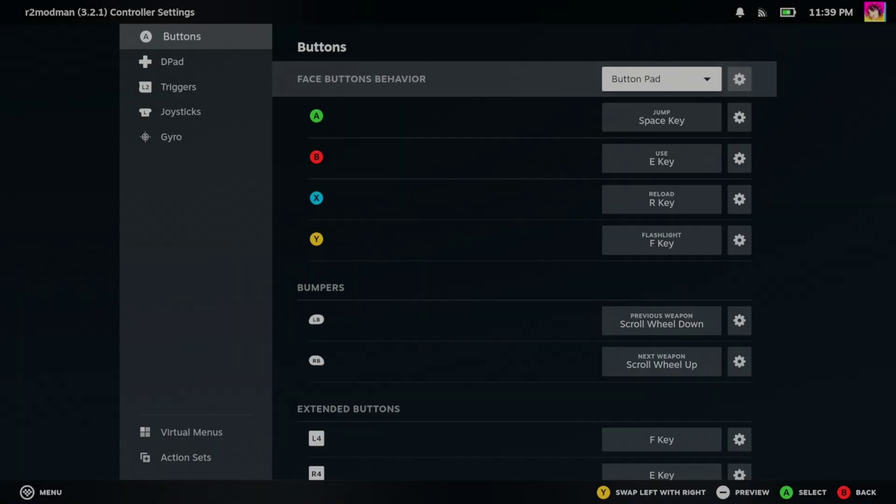
key("Left")
key("Down")
key("Down")
key("Down")
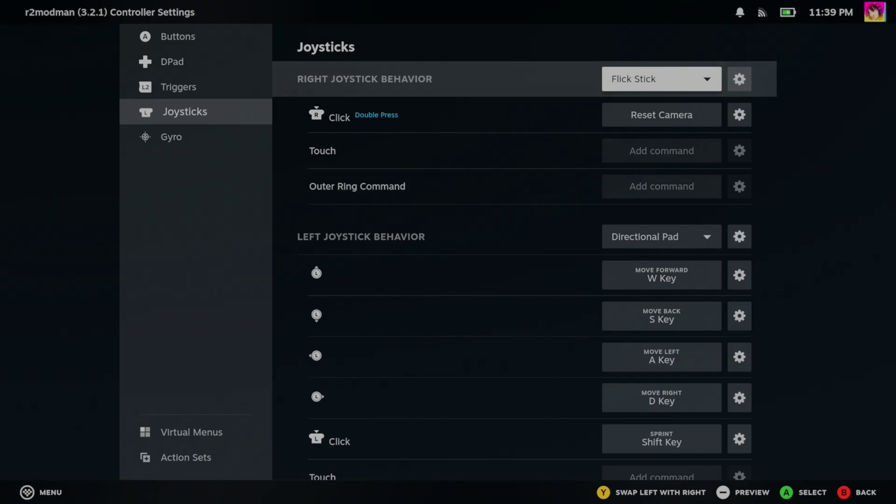
key("Return")
key("Escape")
key("Down")
key("Down")
key("Down")
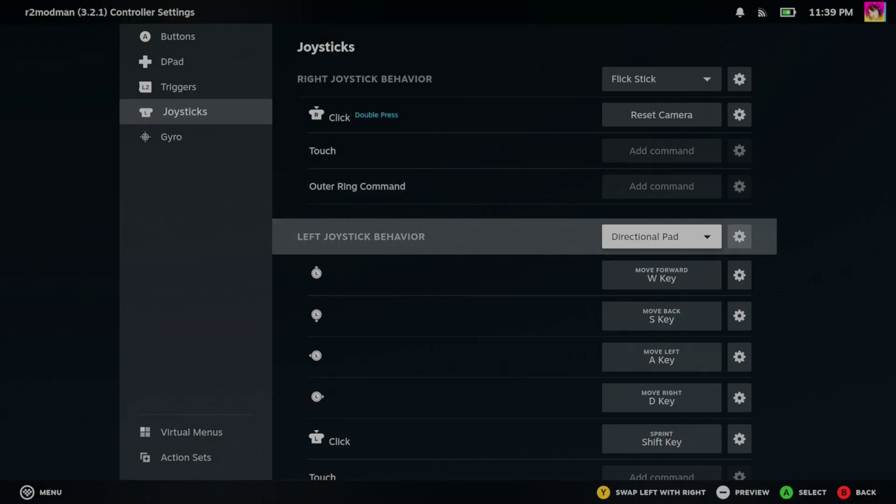
key("Return")
key("Up")
key("Up")
key("Up")
key("Return")
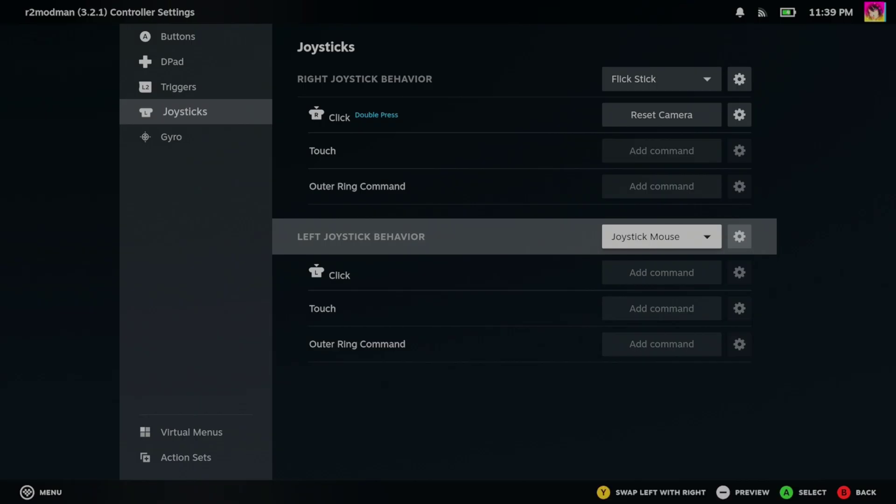
key("Down")
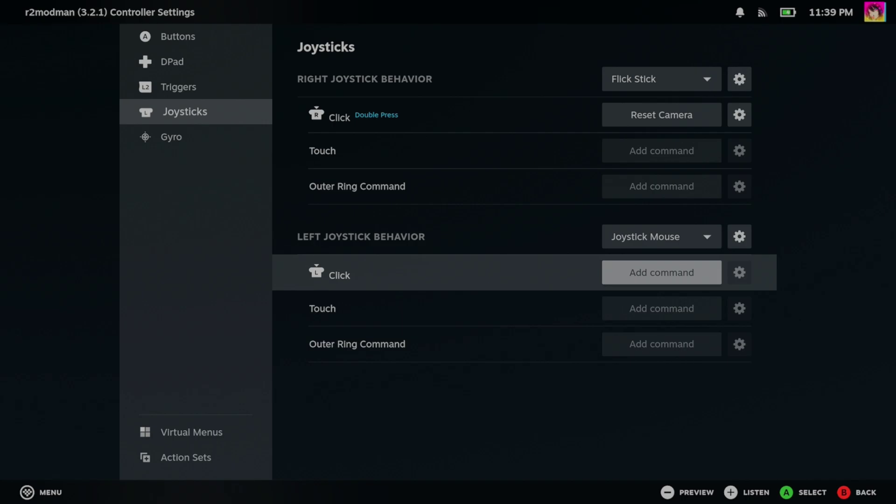
- Bind the A button to Left Mouse Click
key("Up")
key("Left")
key("Up")
key("Up")
key("Up")
key("Right")
key("Down")
key("Down")
key("Down")
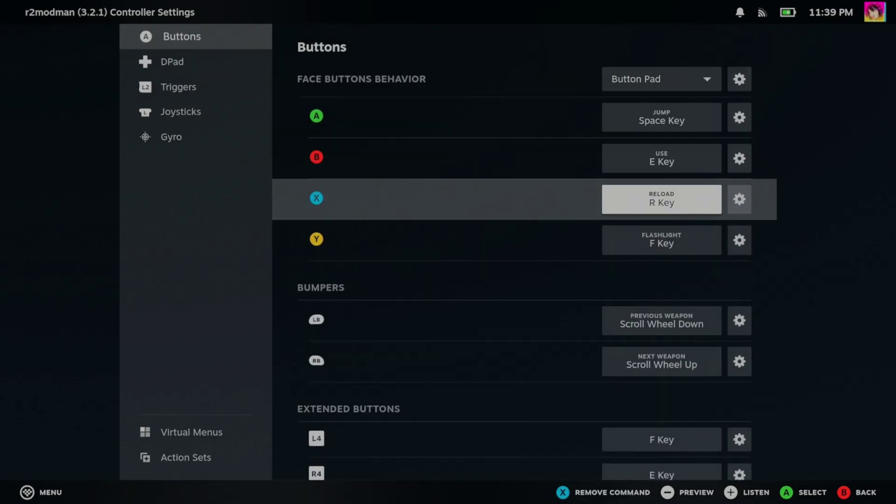
key("Down")
key("Up")
key("Up")
key("Up")
key("Return")
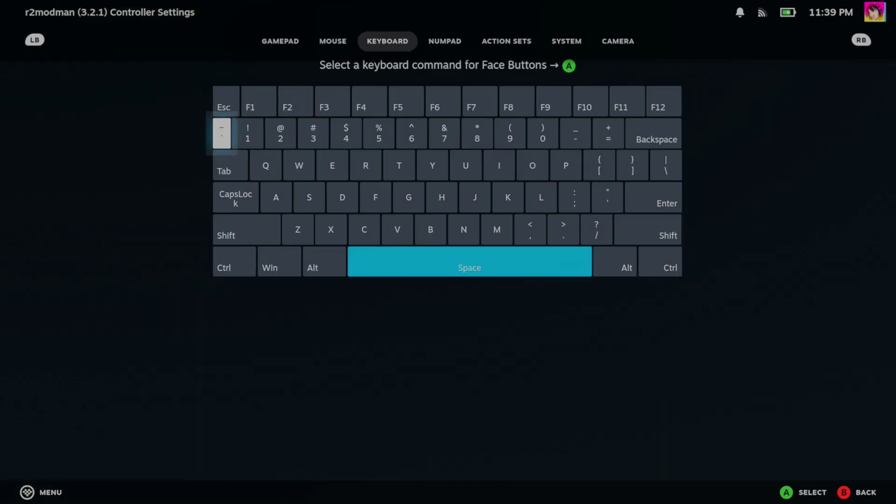
key("Page_Up")
key("Up")
key("Return")
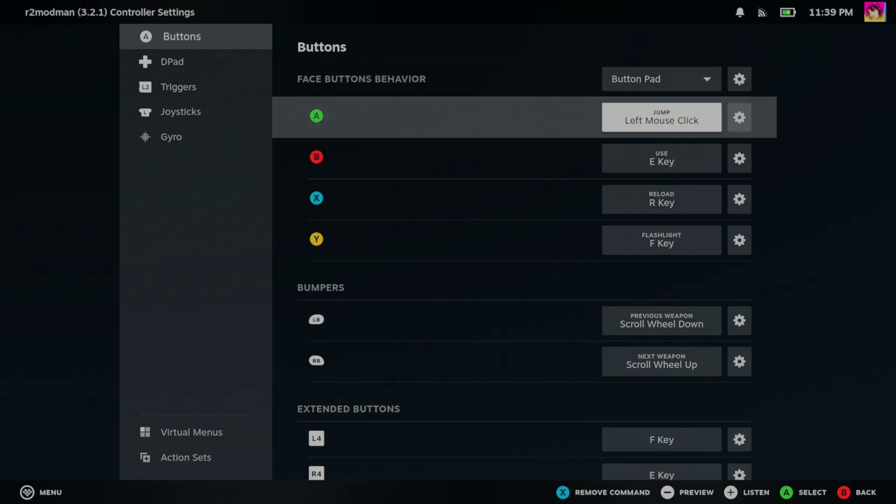
- Bind the B button to Right Mouse Click and leave the layout editor
key("Down")
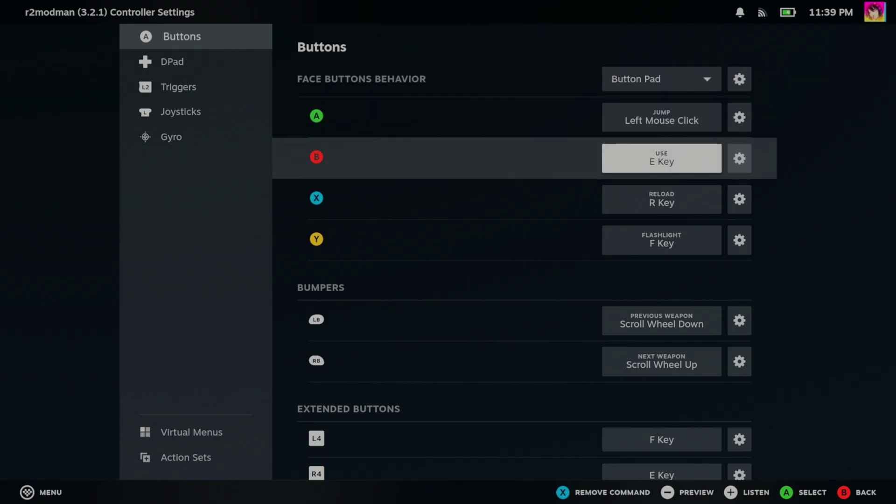
key("Return")
key("Down")
key("Down")
key("Return")
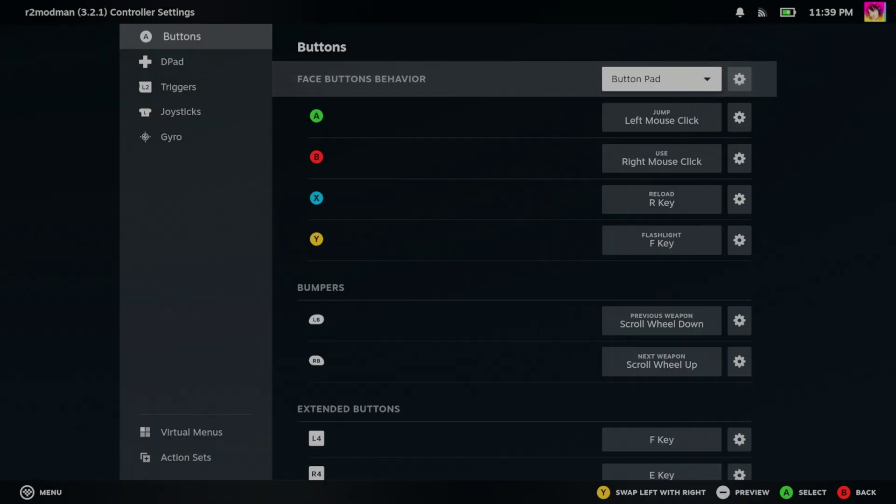
key("Down")
key("Down")
key("Down")
key("Down")
key("Up")
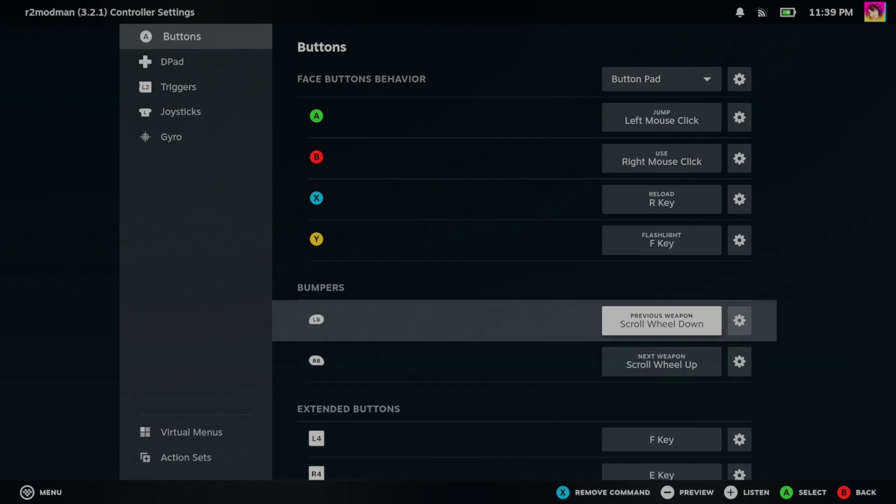
key("Escape")
key("Up")
key("Down")
- Launch r2modman from Steam and star Risk of Rain 2 so it heads the game list
key("Escape")
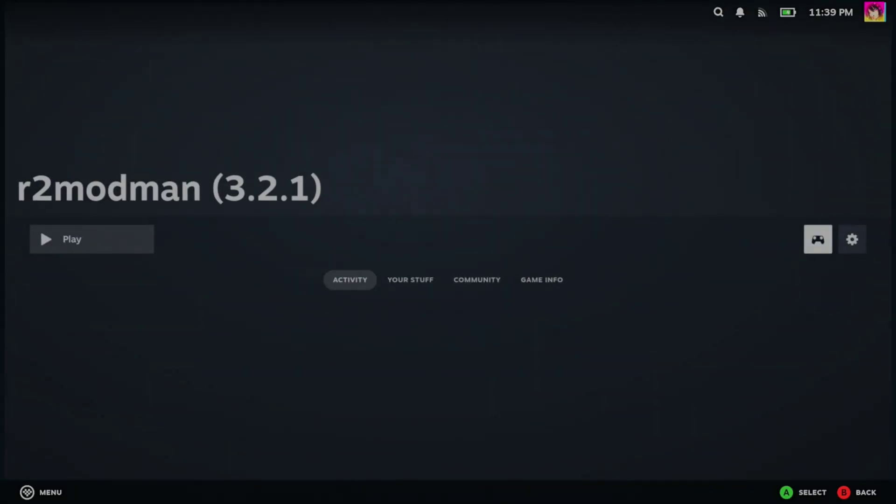
key("Return")
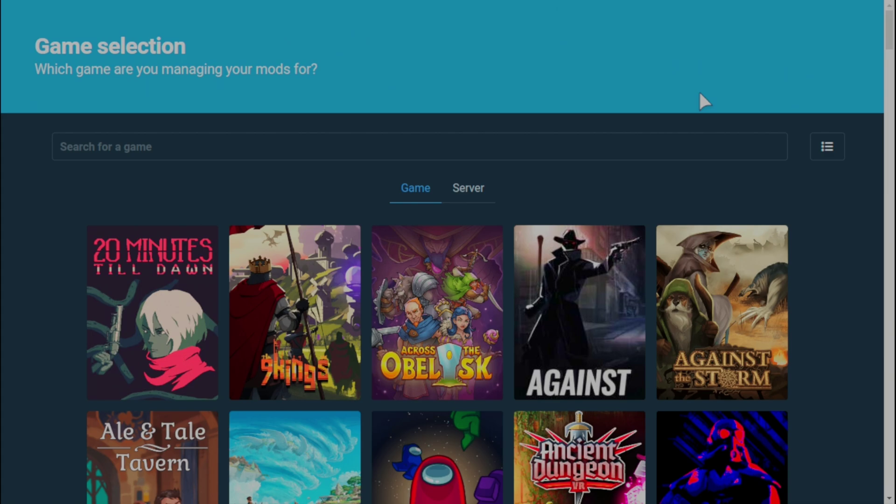
scroll(861, 294, "down", 5)
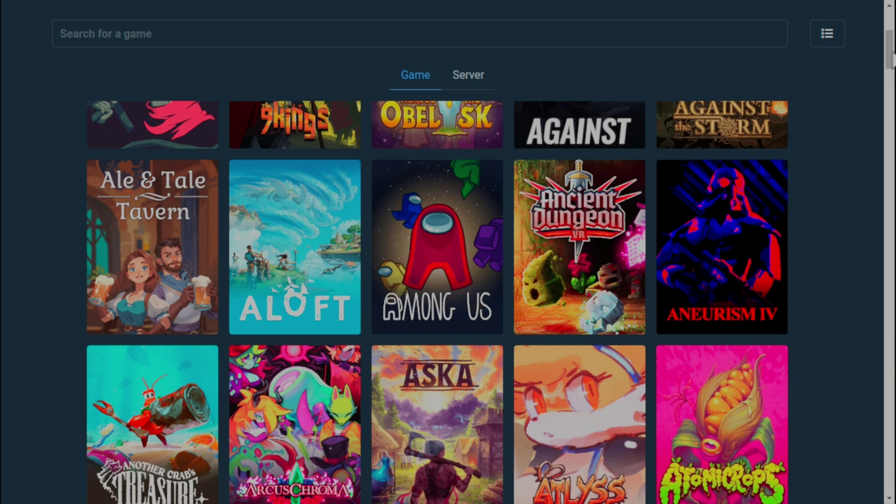
left_click_drag(892, 53, 874, 334)
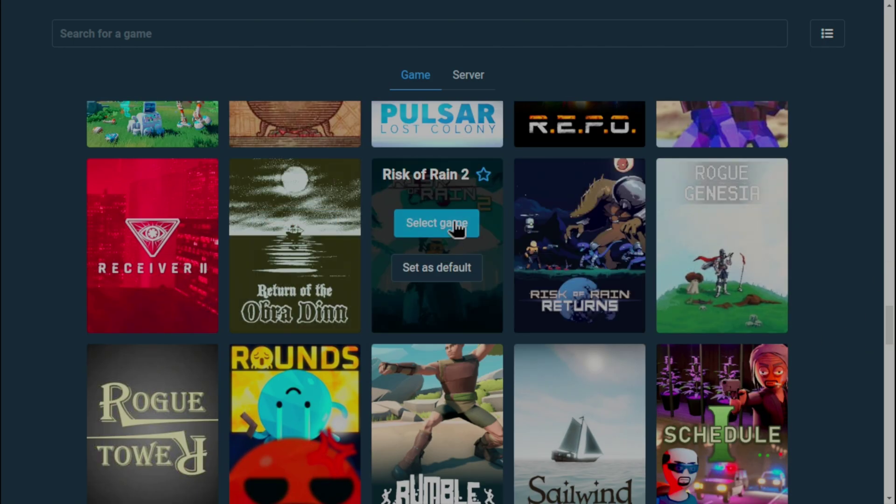
left_click(483, 175)
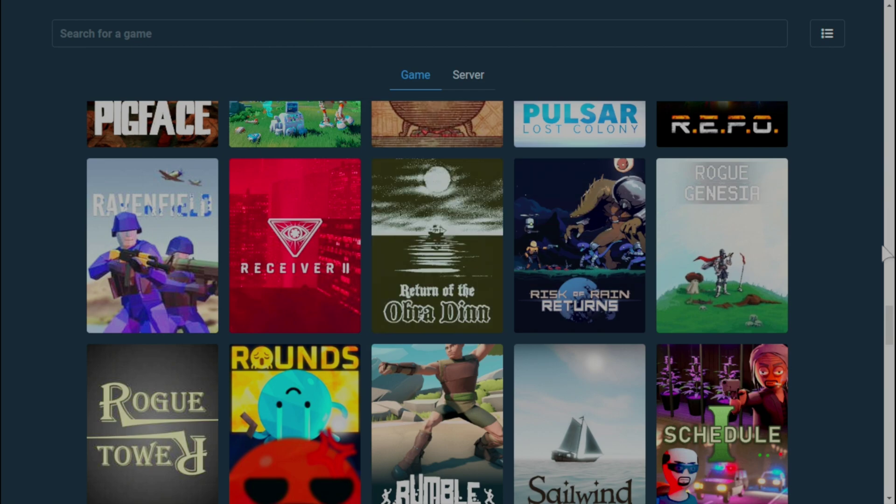
left_click_drag(884, 343, 884, 37)
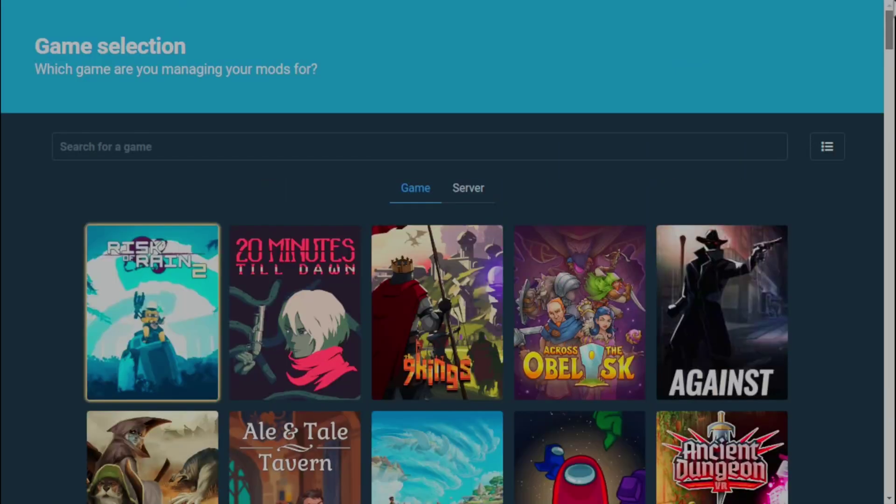
mouse_move(146, 336)
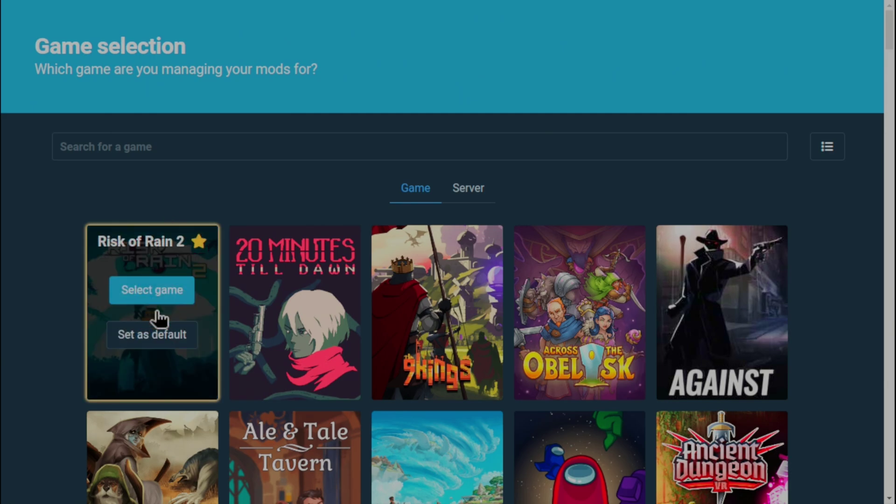
- Select Risk of Rain 2 and confirm Steam as its platform
left_click(170, 281)
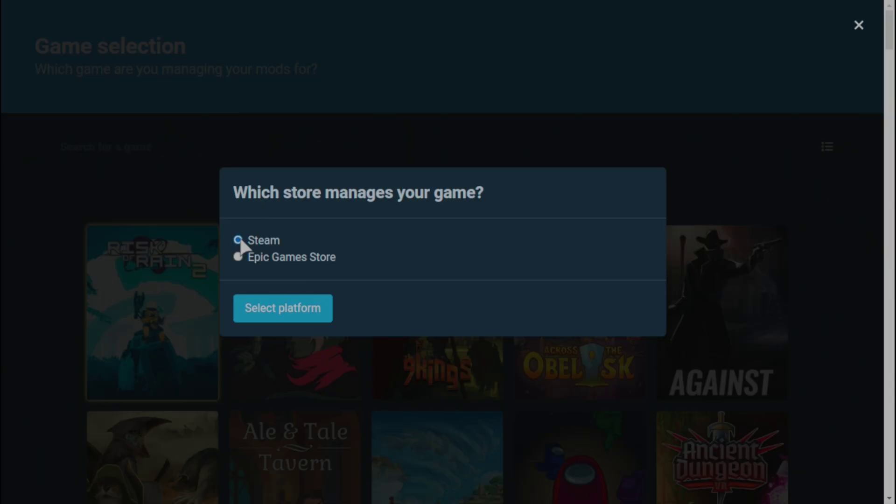
left_click(246, 304)
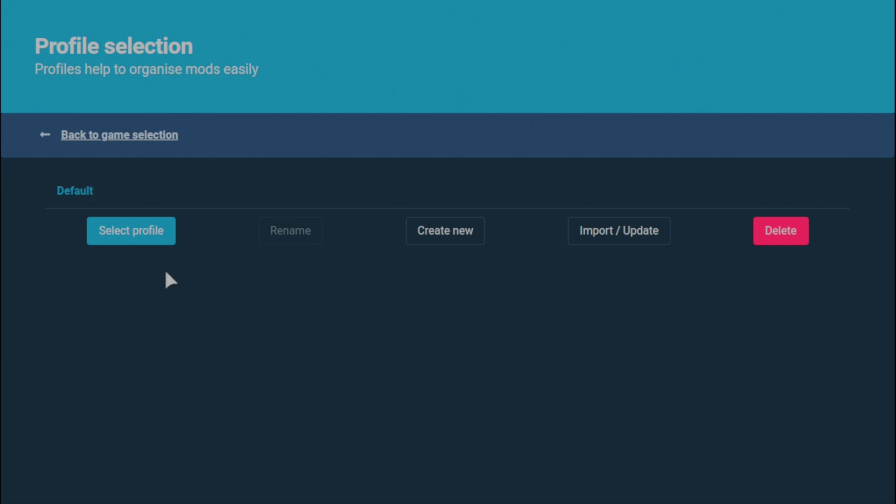
- Load the Default profile and scroll through the online mod list
left_click(171, 227)
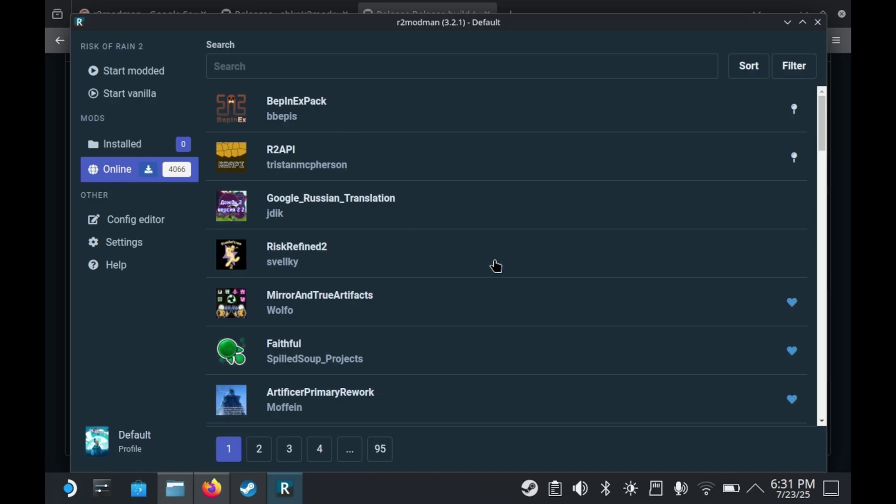
scroll(396, 300, "down", 2)
scroll(396, 300, "down", 4)
scroll(367, 288, "down", 4)
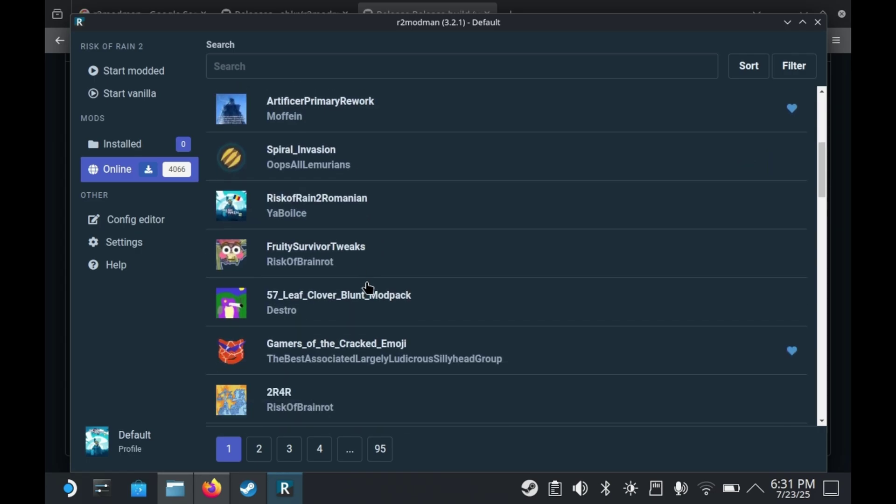
scroll(392, 301, "down", 4)
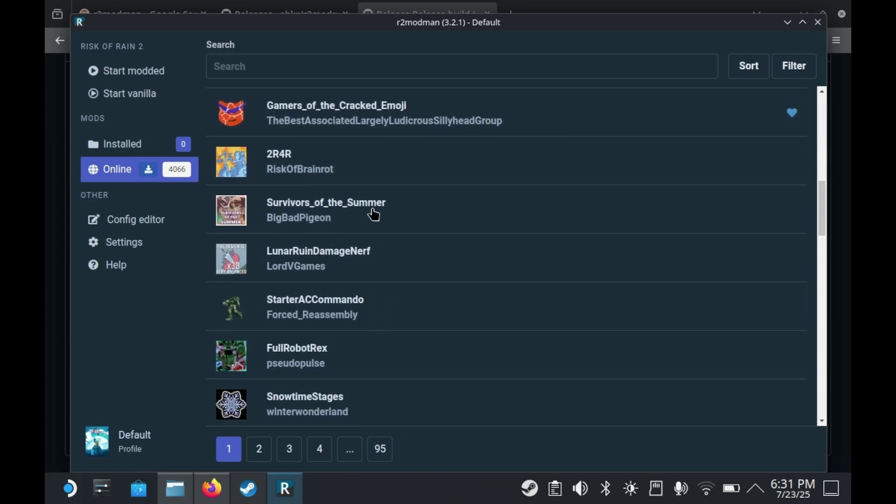
scroll(380, 274, "down", 4)
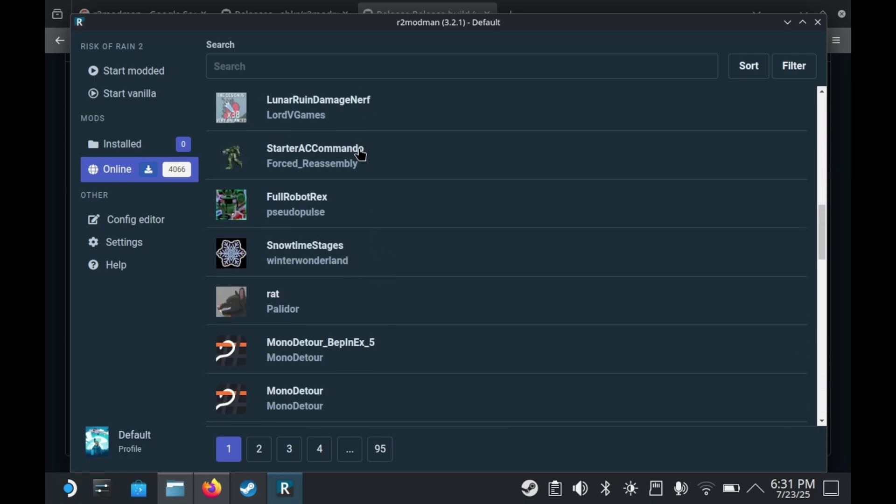
- Open StarterACCommando's details and scroll through its README and preview
left_click(380, 156)
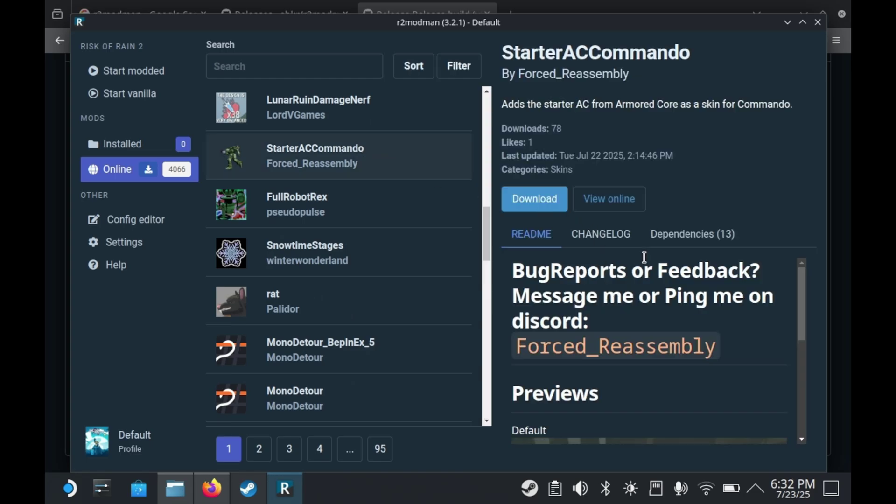
scroll(646, 281, "down", 5)
scroll(602, 334, "up", 3)
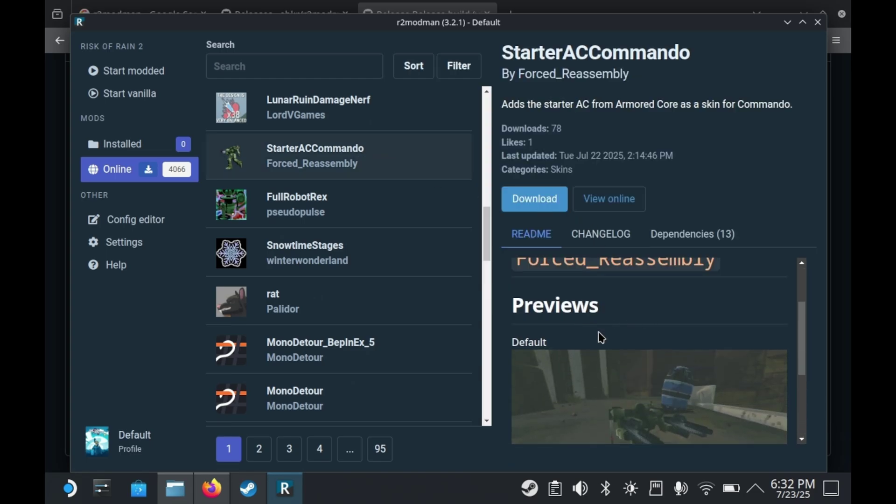
scroll(601, 338, "down", 2)
scroll(601, 337, "down", 2)
scroll(587, 341, "up", 4)
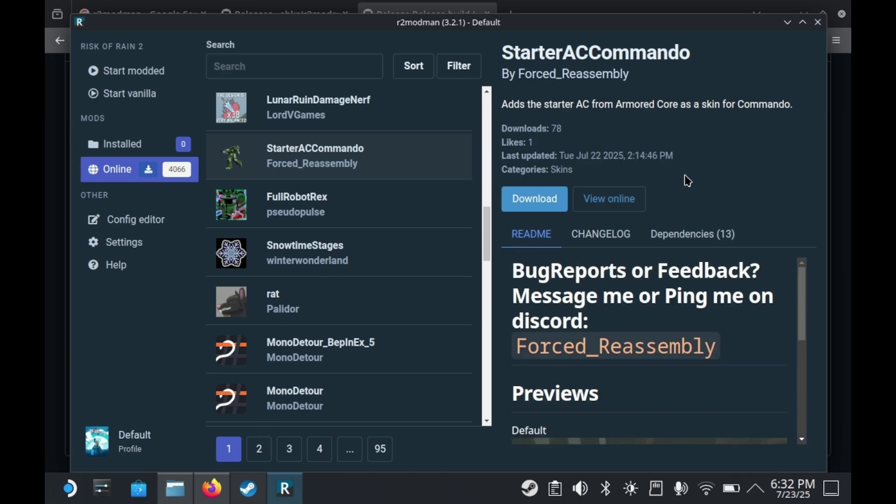
- Open Starstorm2's details and maximize the r2modman window
scroll(362, 213, "up", 4)
left_click(380, 287)
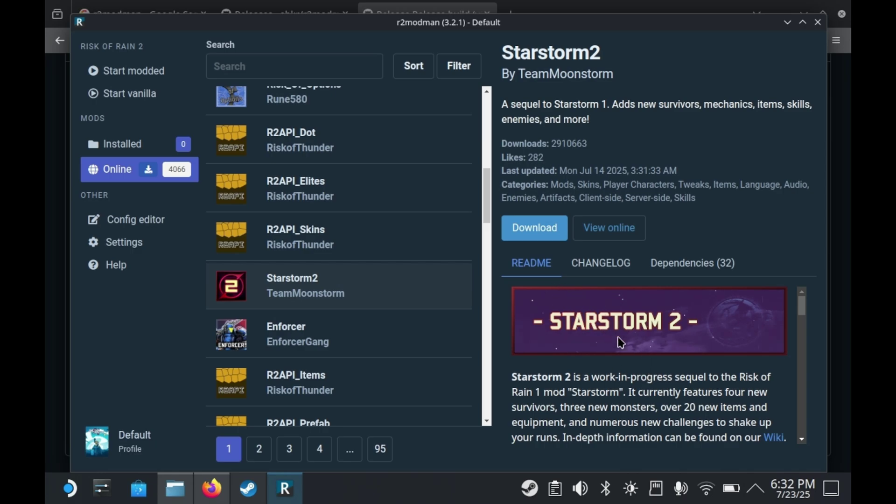
scroll(620, 342, "down", 2)
scroll(621, 343, "up", 2)
scroll(653, 355, "down", 2)
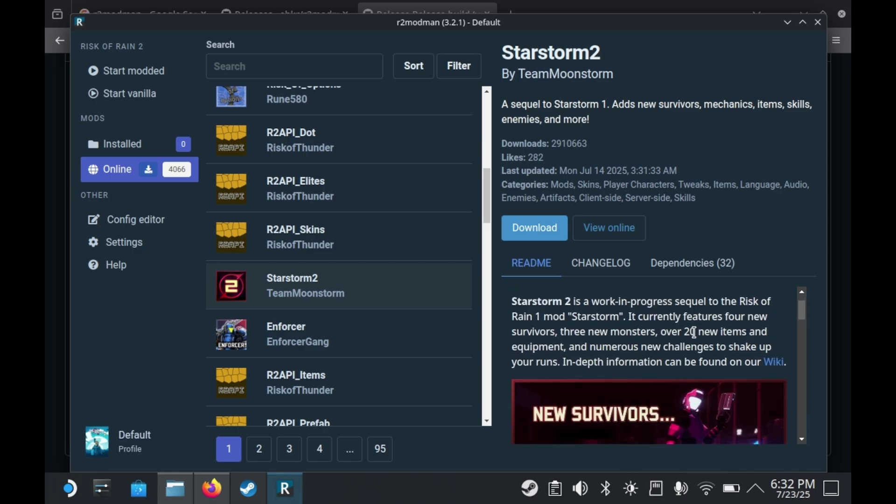
left_click(802, 22)
scroll(652, 315, "down", 2)
scroll(714, 388, "up", 2)
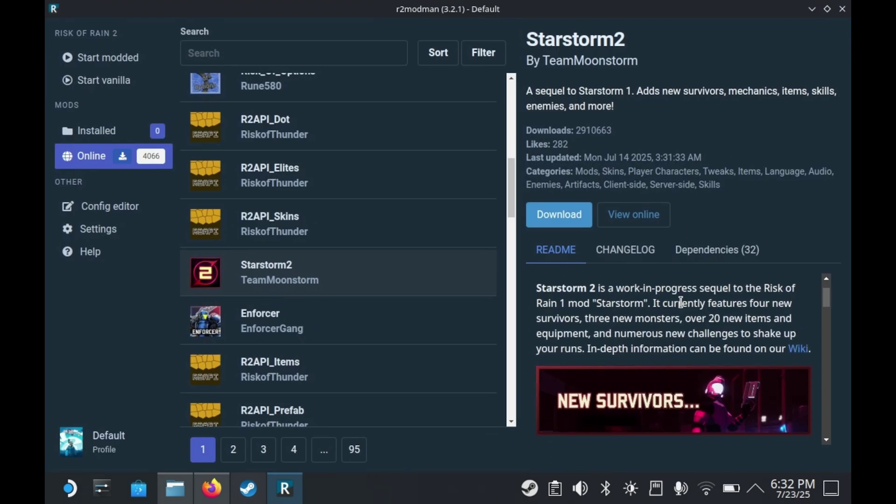
- Check Starstorm2's 32 dependencies, then download version 0.6.22 with all dependencies
left_click(734, 249)
scroll(640, 330, "down", 5)
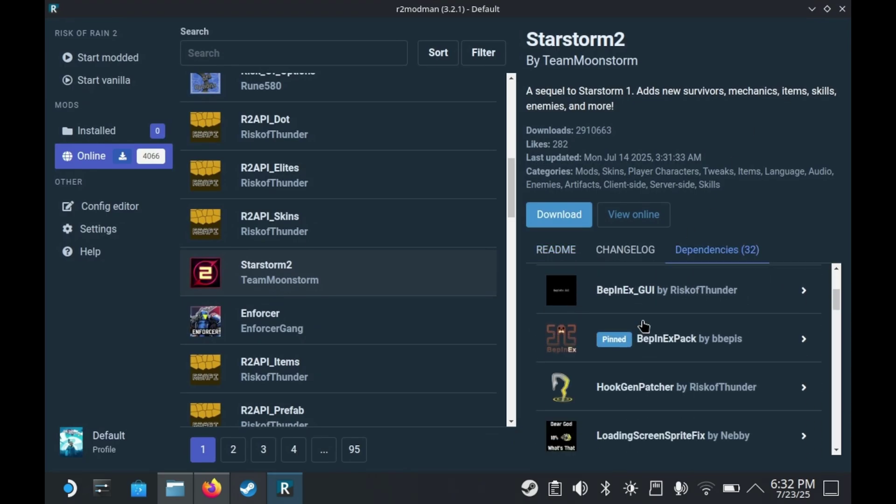
left_click(575, 260)
scroll(628, 331, "down", 4)
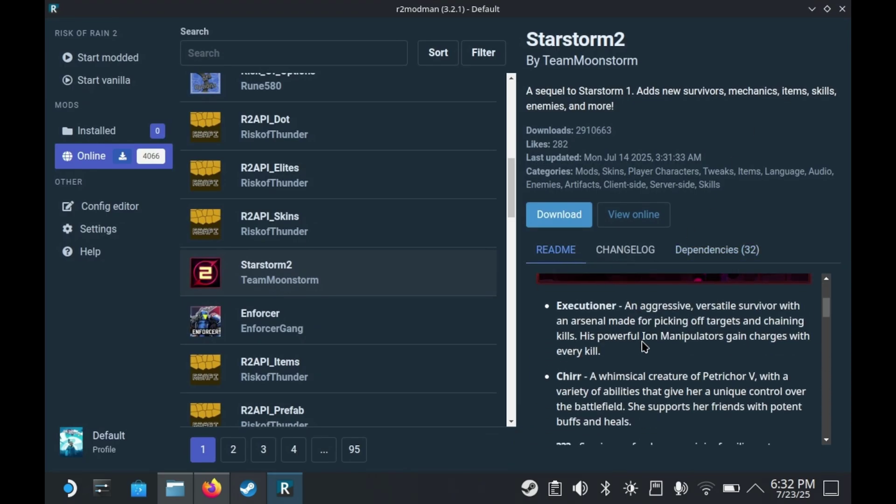
scroll(652, 332, "up", 4)
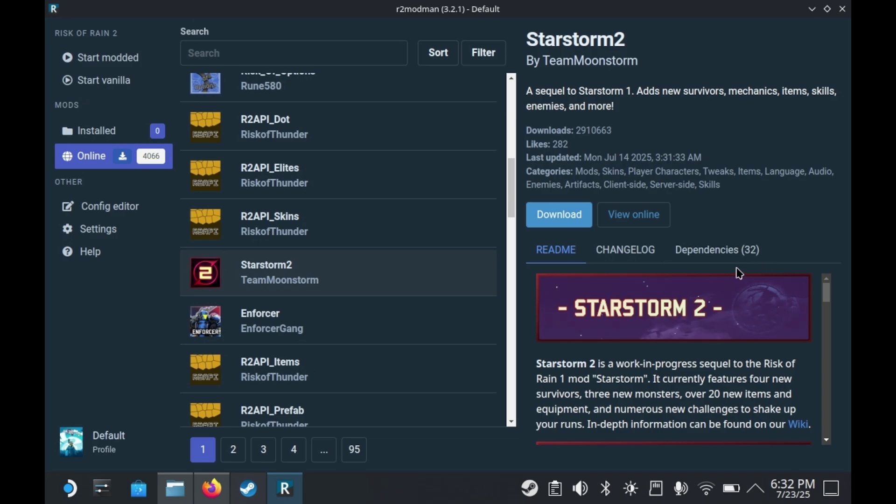
left_click(559, 215)
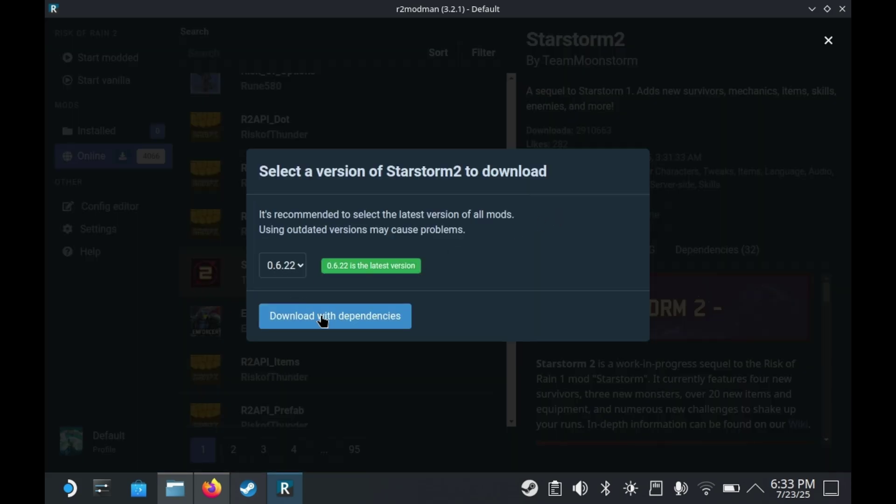
left_click(323, 321)
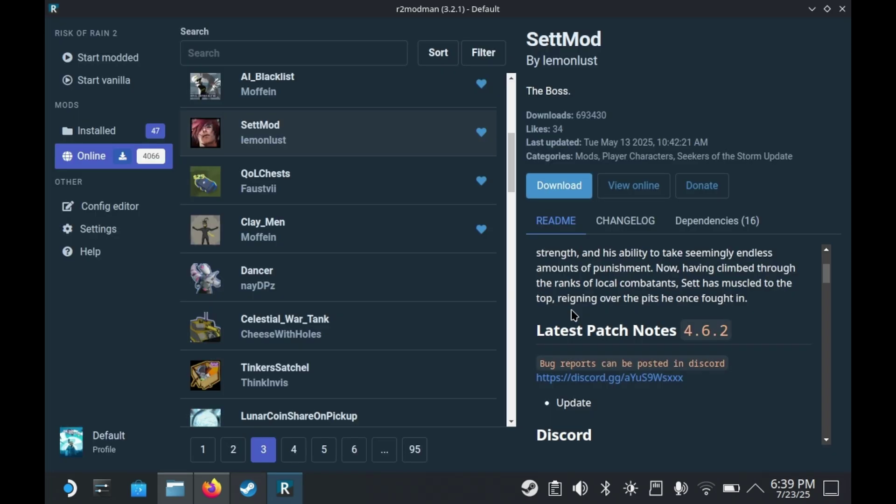
- Scroll down page 3 of the Online mods and open the Pilot mod's details
scroll(572, 310, "up", 3)
scroll(572, 311, "down", 2)
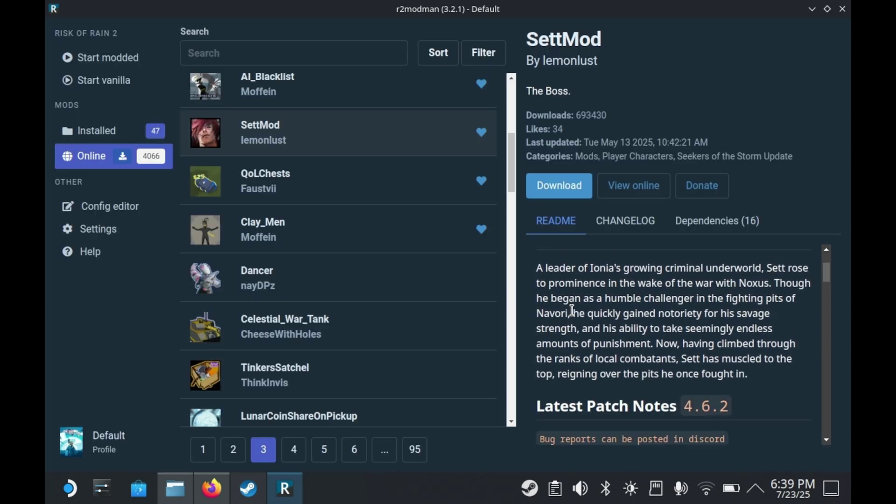
scroll(380, 272, "down", 2)
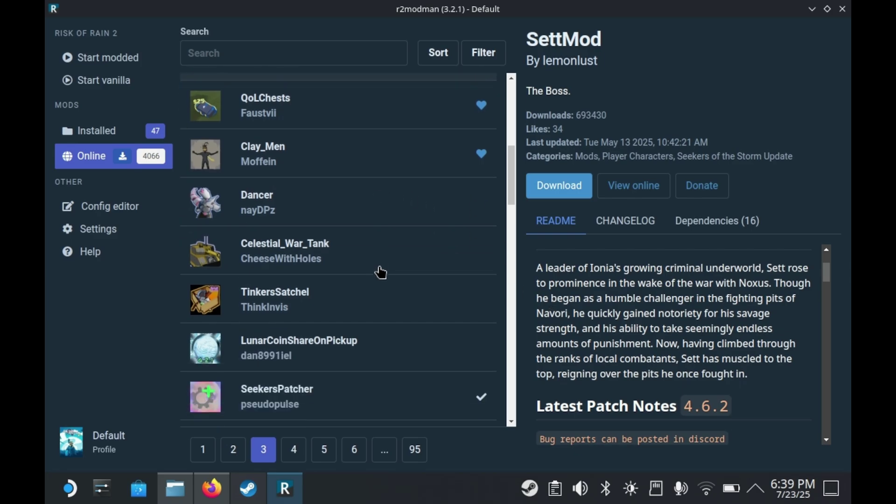
scroll(425, 279, "down", 4)
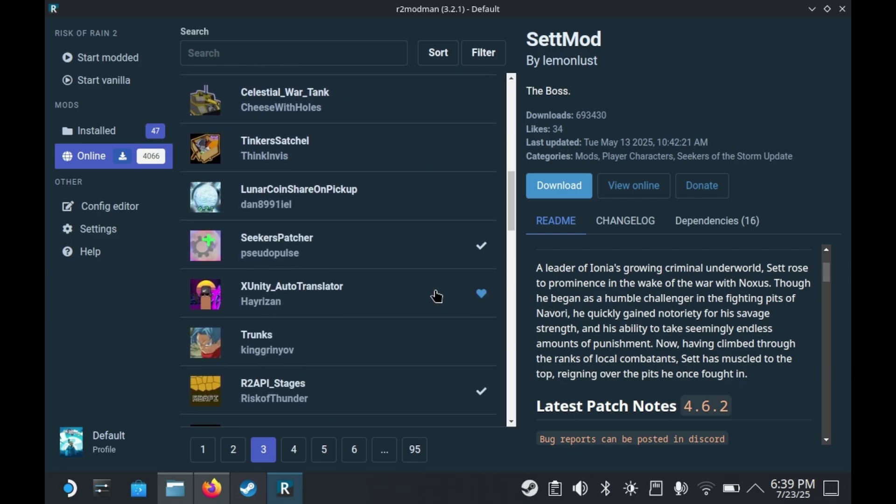
scroll(399, 244, "down", 4)
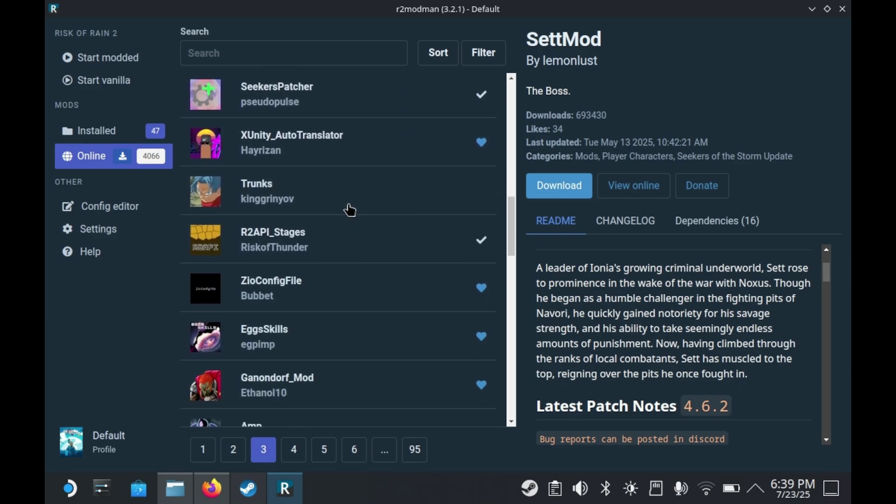
scroll(350, 210, "down", 4)
scroll(301, 253, "down", 2)
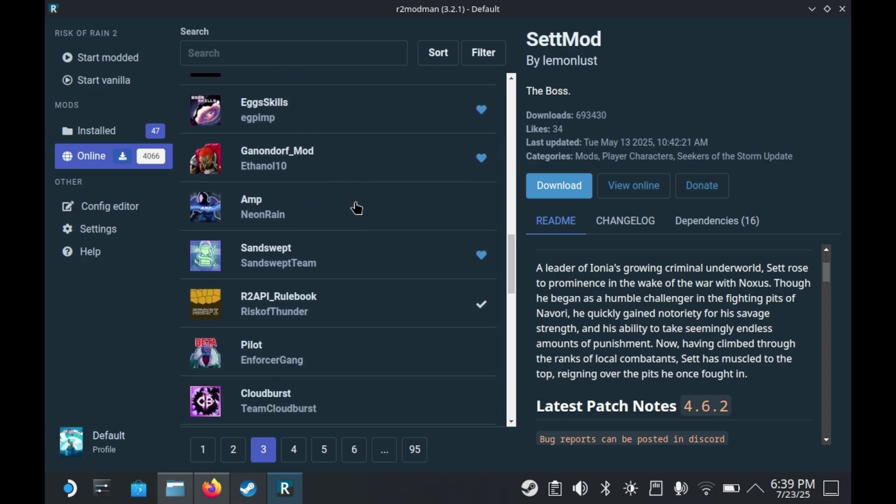
scroll(357, 209, "down", 2)
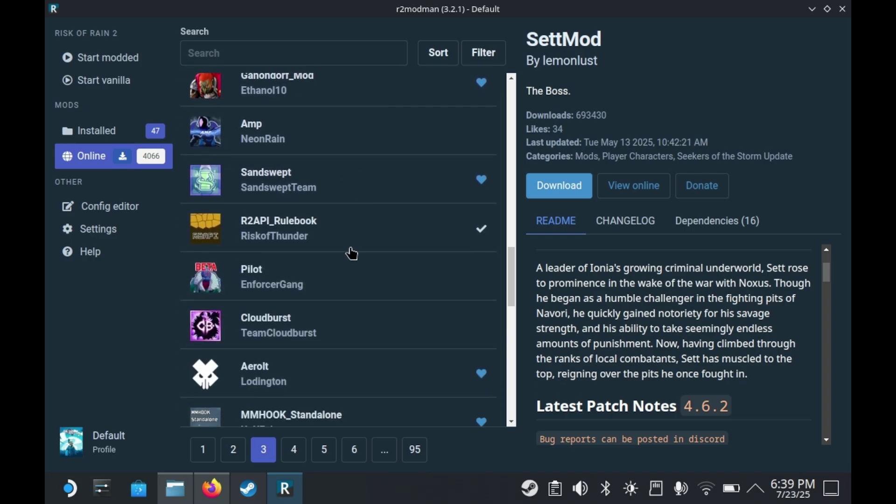
scroll(352, 254, "down", 2)
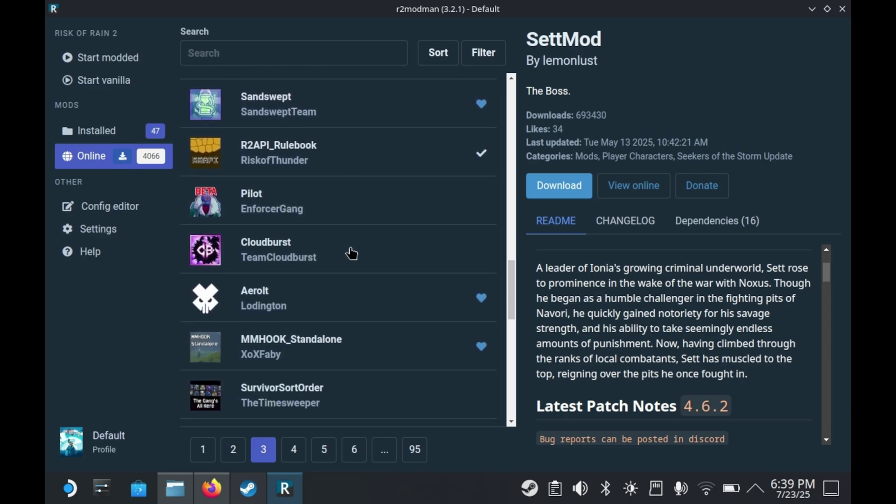
left_click(330, 203)
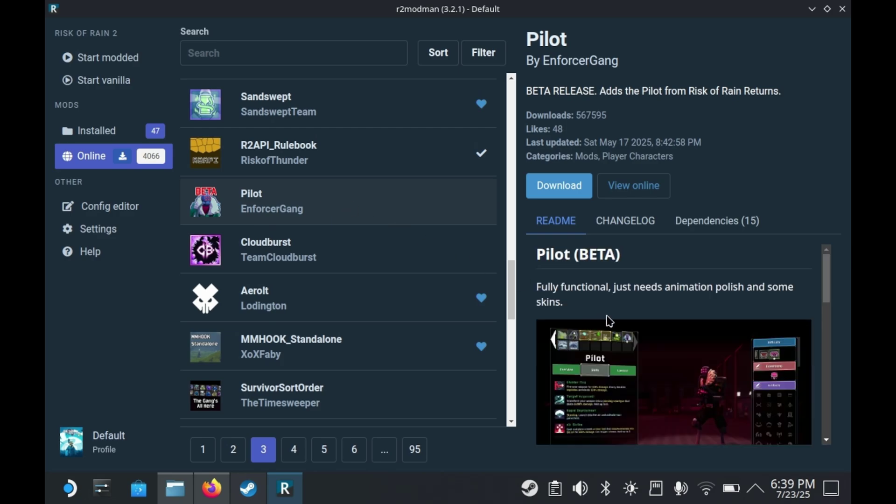
- Read through Pilot's page, then view the Bomber and Tracer mod details
scroll(610, 321, "down", 5)
scroll(609, 327, "up", 1)
scroll(608, 334, "down", 2)
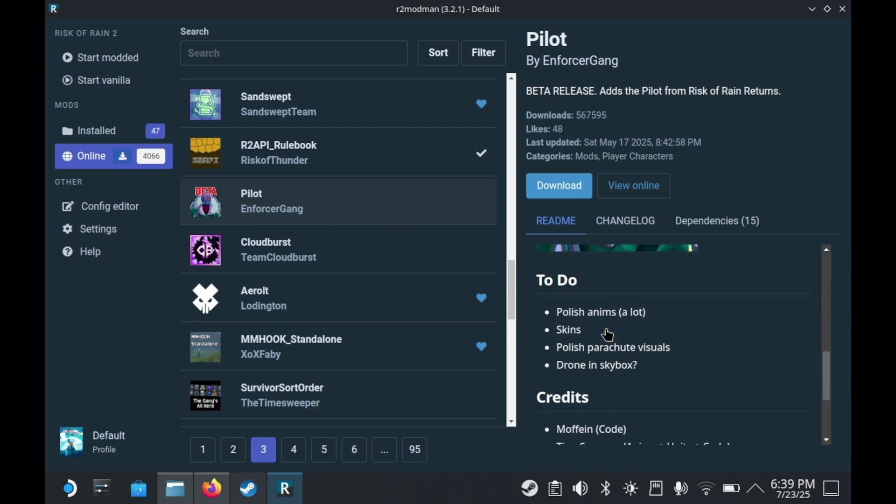
scroll(607, 334, "down", 1)
scroll(378, 275, "down", 6)
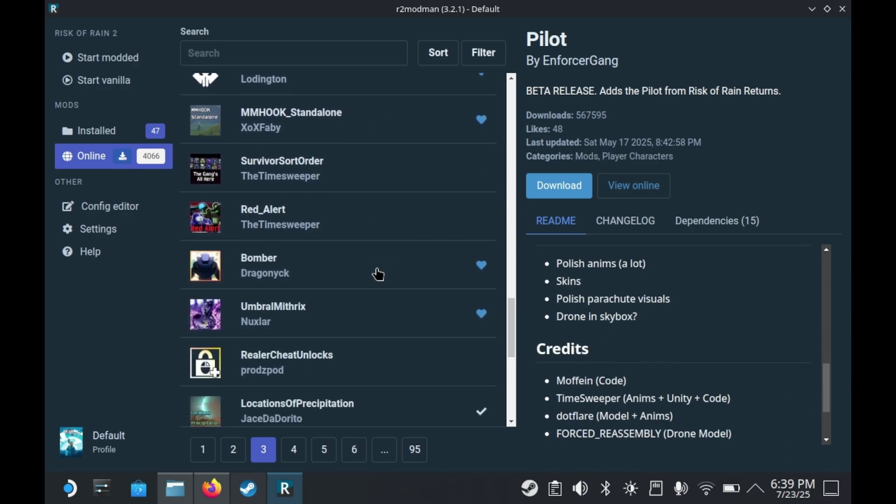
left_click(358, 197)
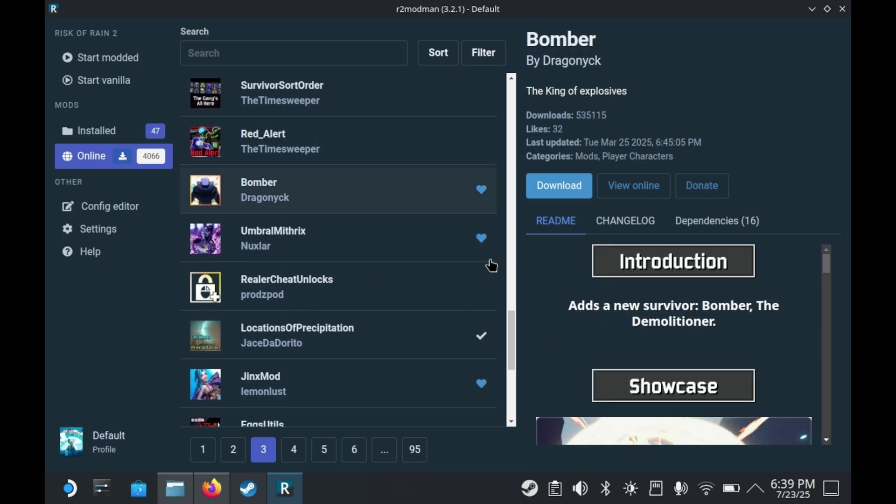
scroll(605, 328, "down", 4)
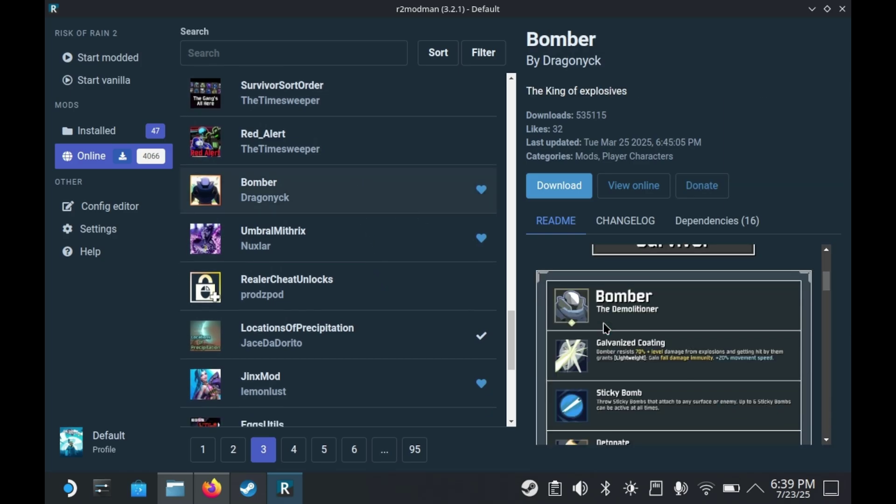
scroll(318, 273, "down", 6)
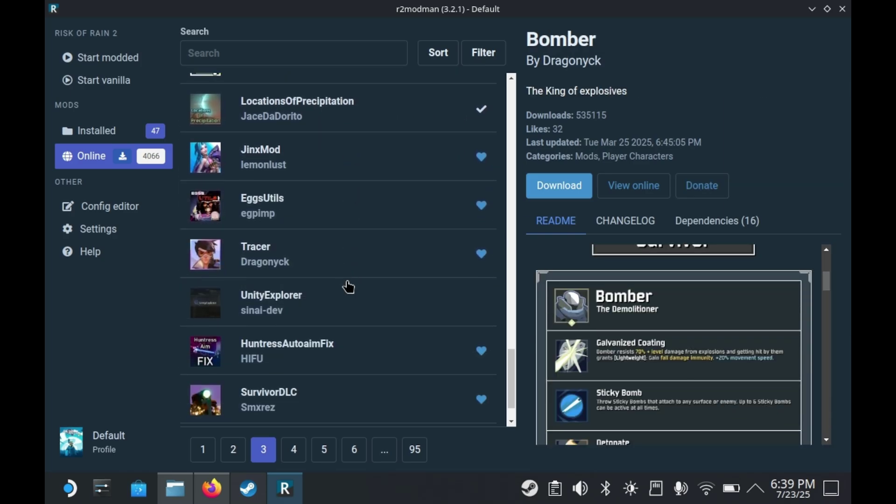
left_click(323, 208)
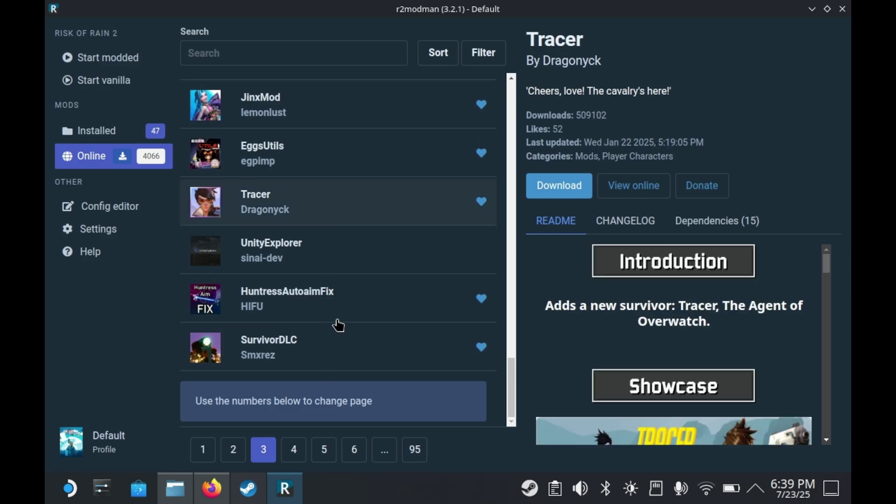
- Open the SurvivorDLC modpack and scroll through its README
left_click(325, 368)
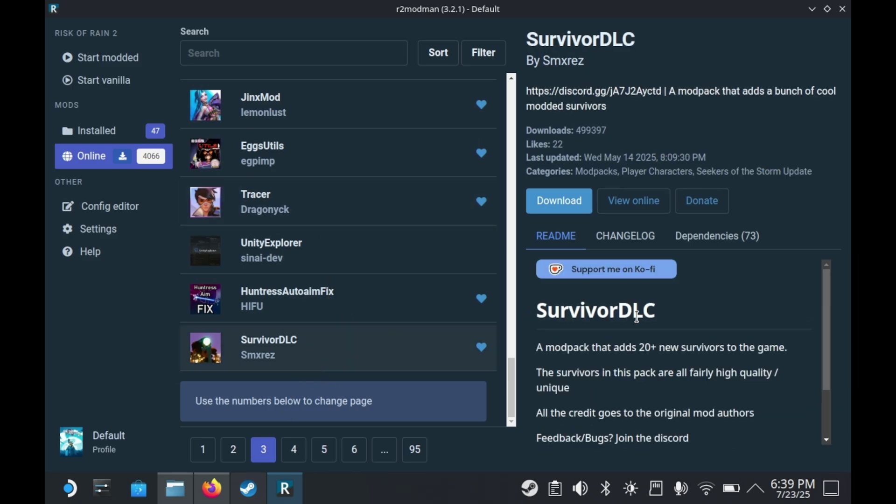
scroll(660, 356, "down", 2)
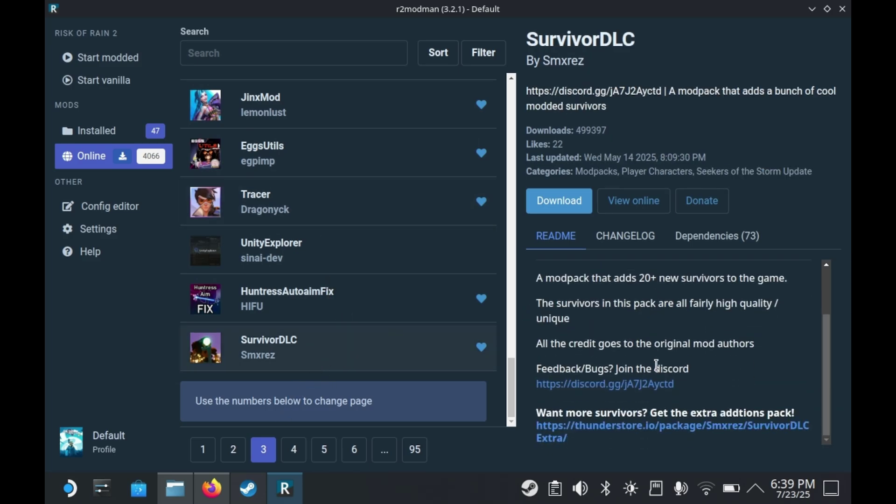
scroll(657, 364, "up", 1)
scroll(657, 364, "down", 1)
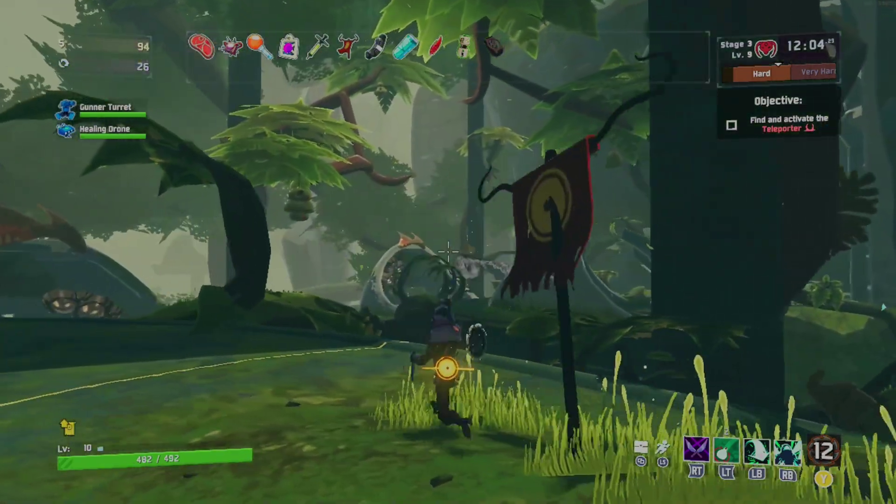
- Fire the special ability at a nearby enemy on stage 3
key("r")
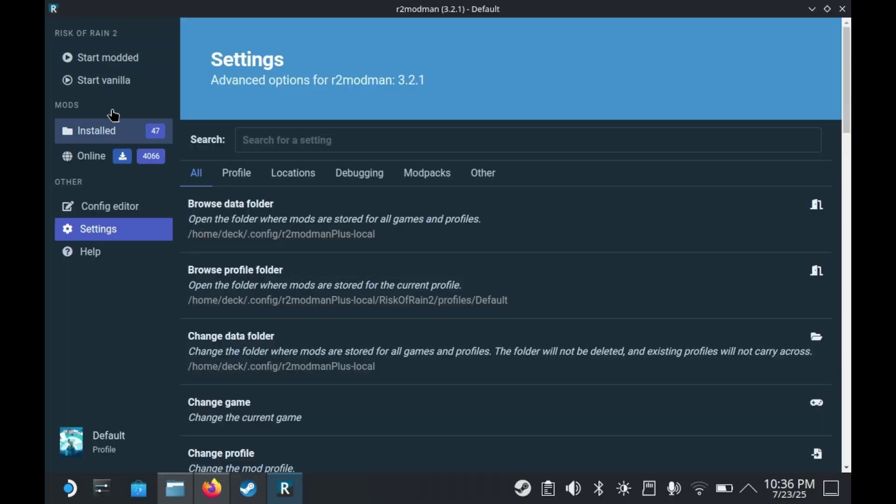
left_click(125, 62)
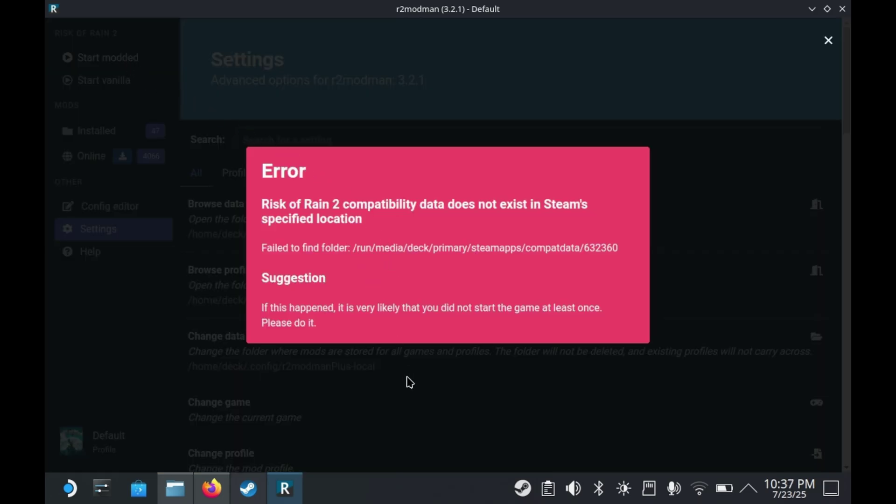
left_click(409, 382)
scroll(358, 266, "down", 6)
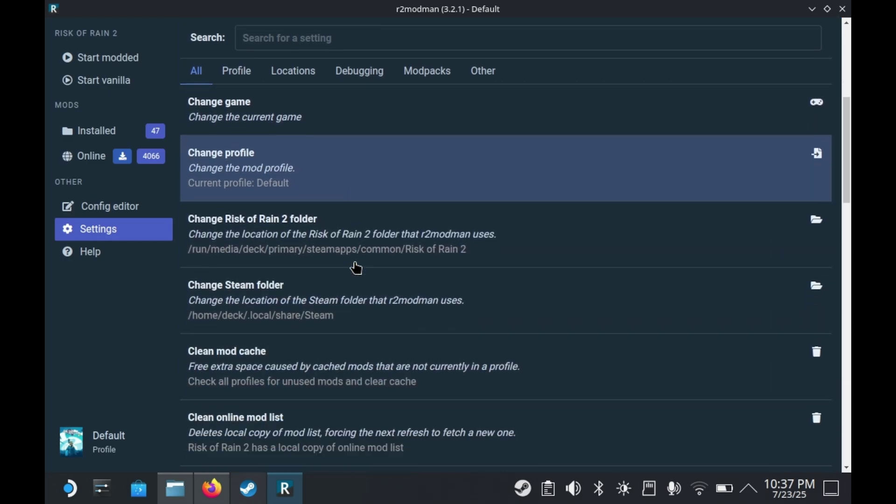
scroll(369, 284, "down", 2)
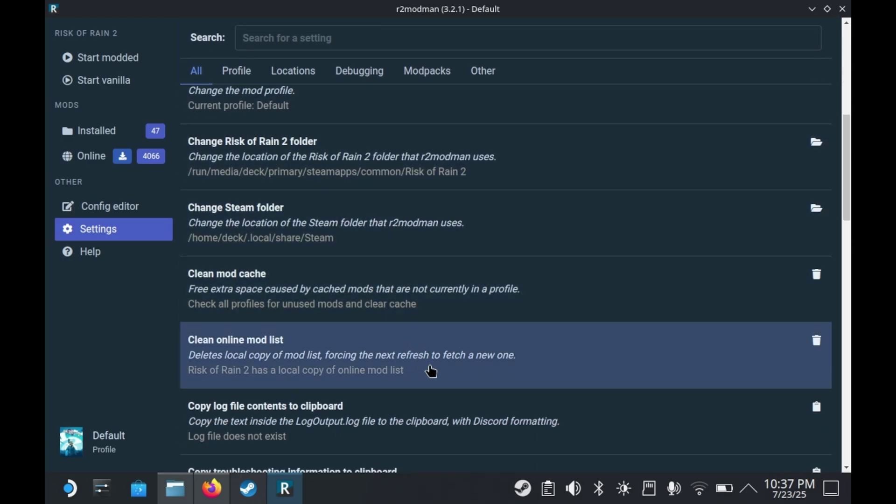
scroll(508, 270, "down", 10)
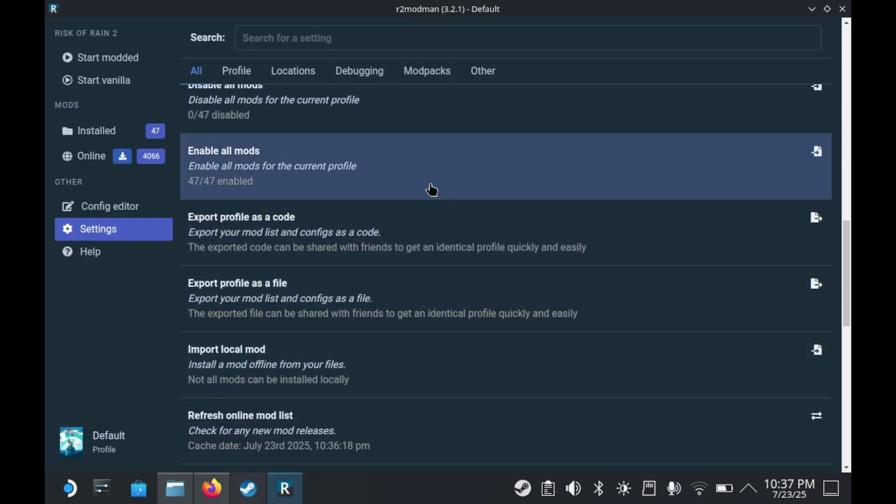
scroll(426, 198, "down", 5)
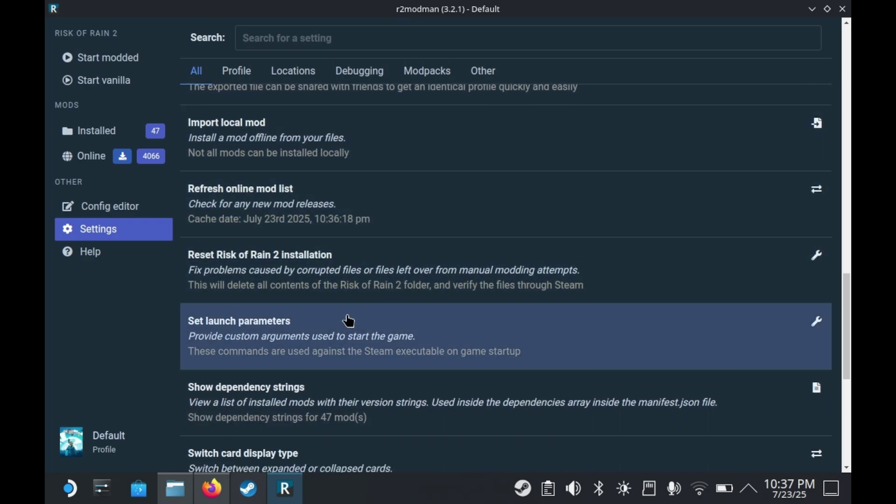
scroll(351, 346, "down", 3)
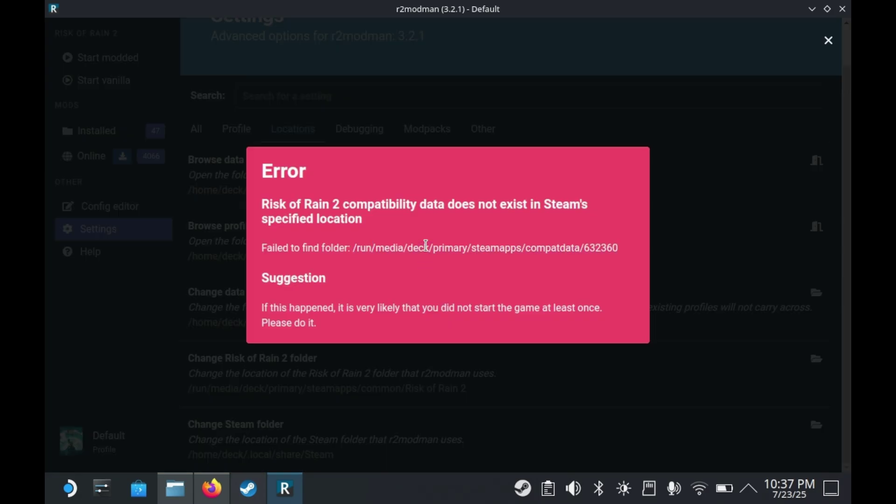
- Open the SD card's steamapps/compatdata in Dolphin and confirm 632360 is the missing folder
left_click(176, 488)
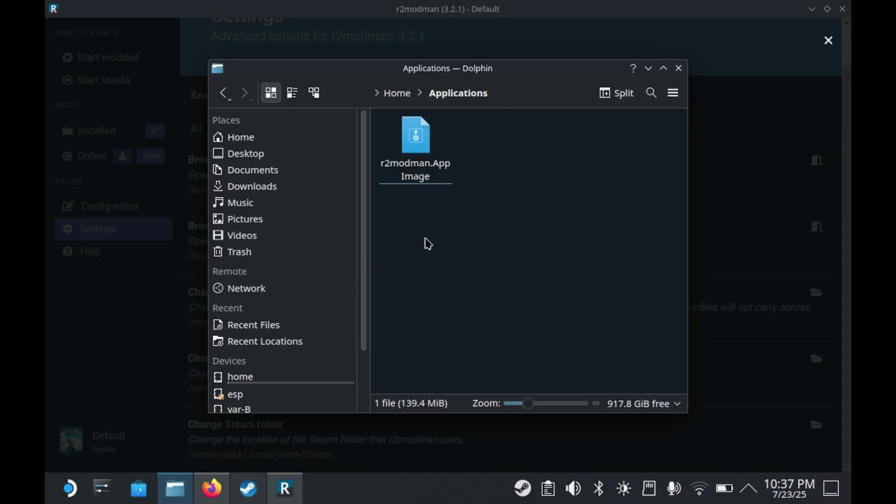
scroll(261, 401, "down", 3)
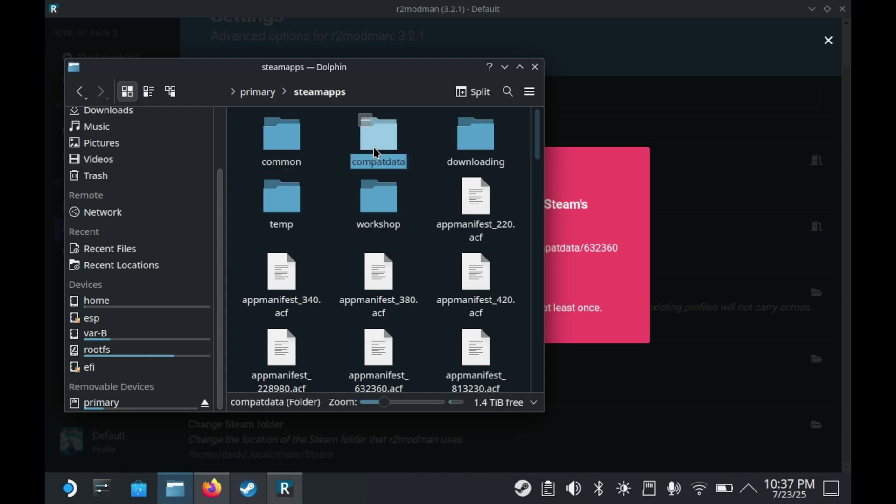
left_click(374, 150)
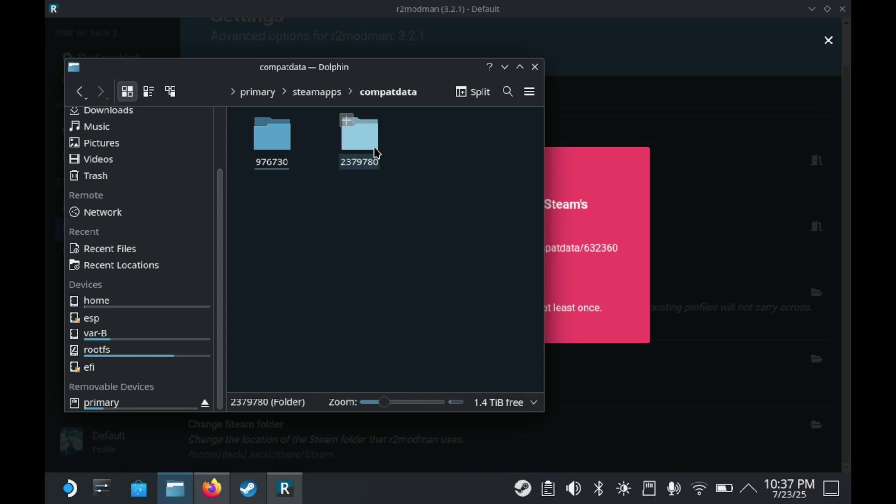
left_click(602, 248)
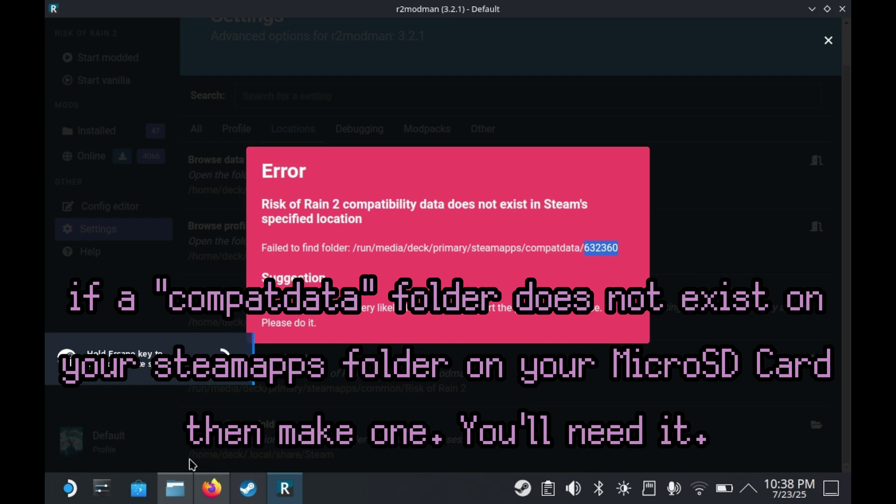
left_click(165, 490)
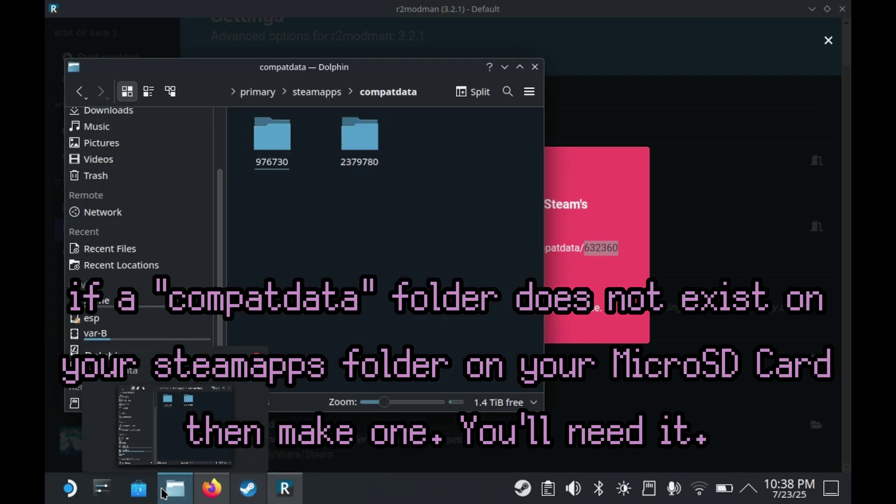
- Open Home in a new Dolphin tab, maximized, with hidden files shown
right_click(102, 138)
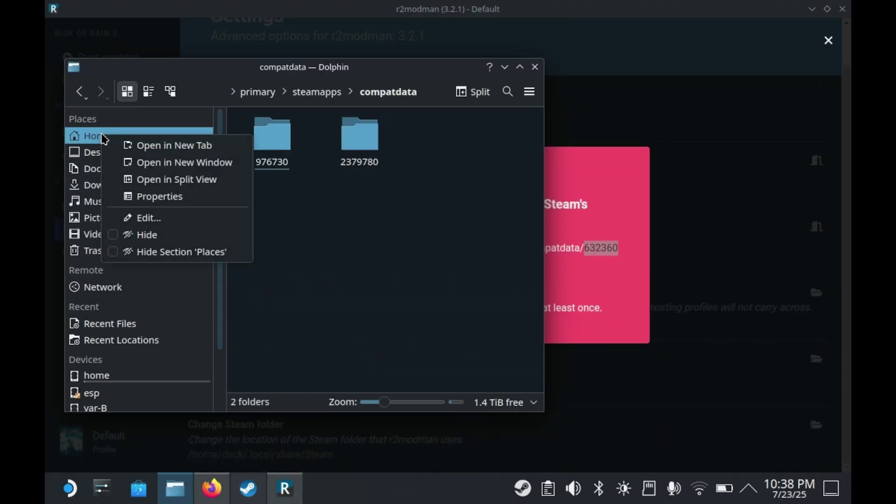
left_click(180, 144)
left_click(356, 117)
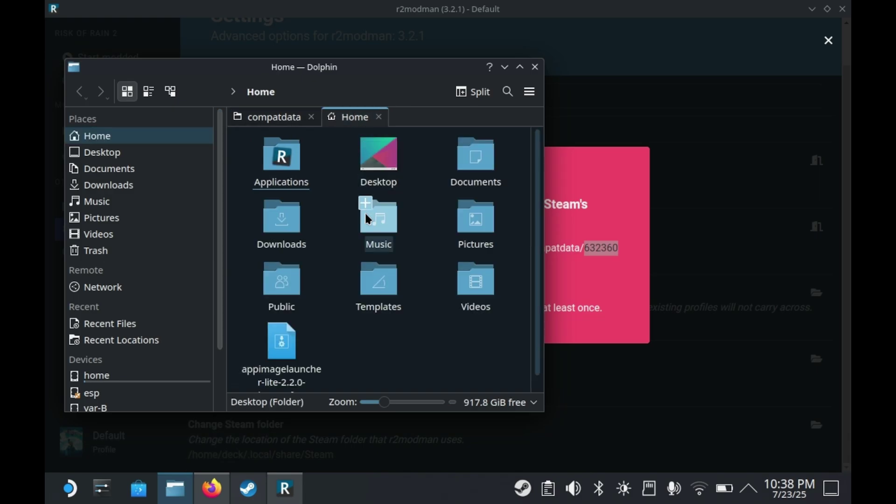
scroll(345, 298, "down", 1)
scroll(373, 257, "up", 1)
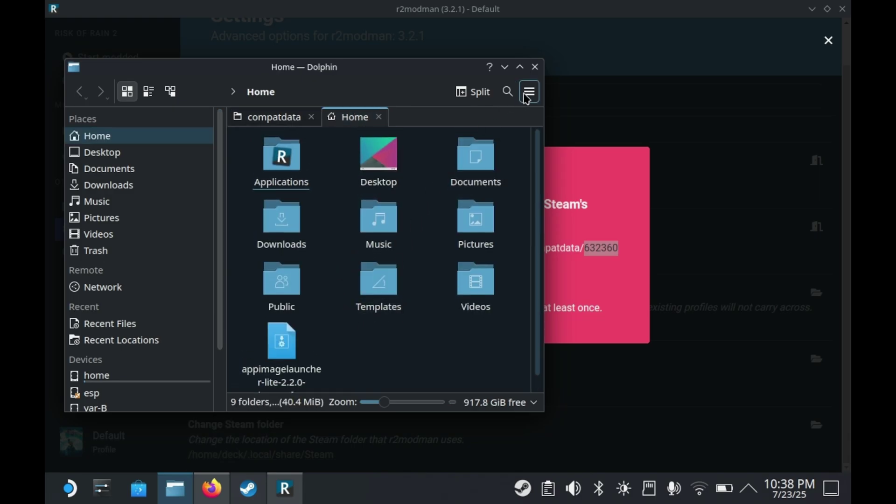
left_click(520, 66)
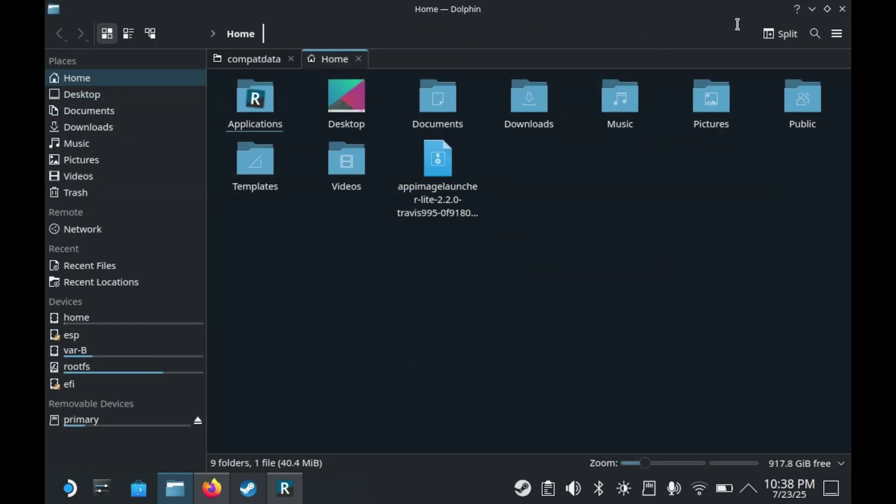
left_click(837, 37)
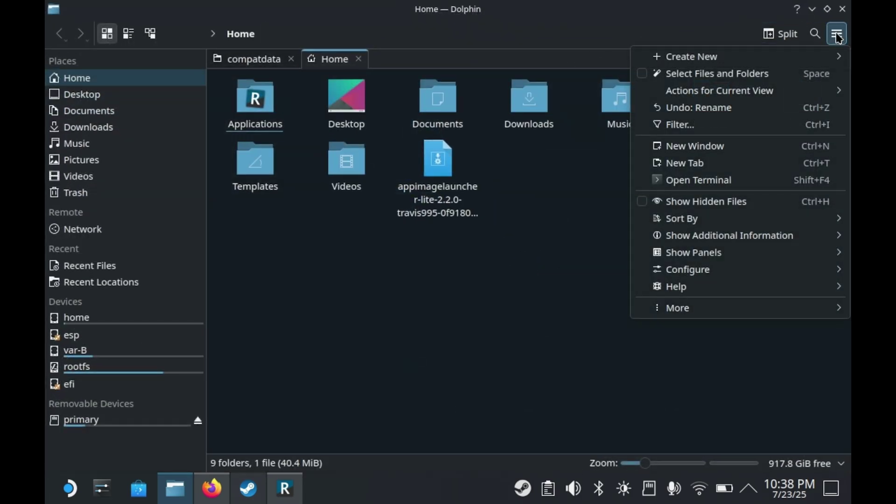
left_click(650, 211)
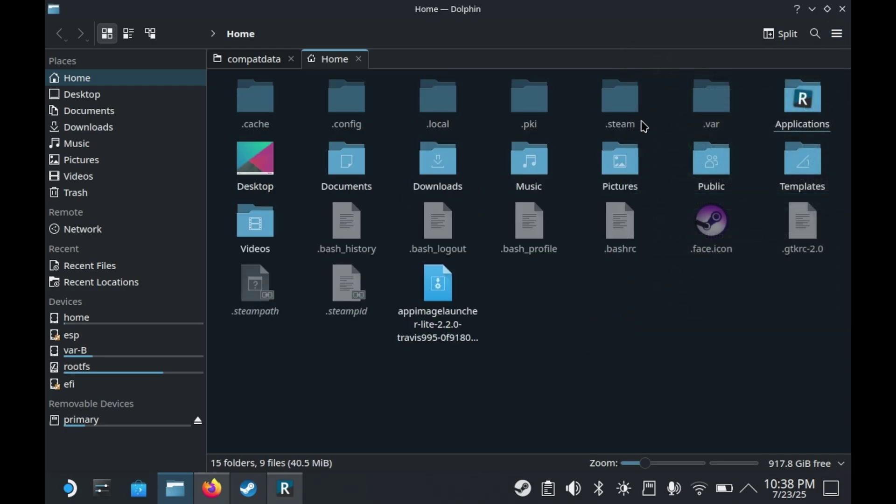
- Navigate to the internal .steam/steam/steamapps/compatdata folder and compare against r2modman's error
double_click(627, 107)
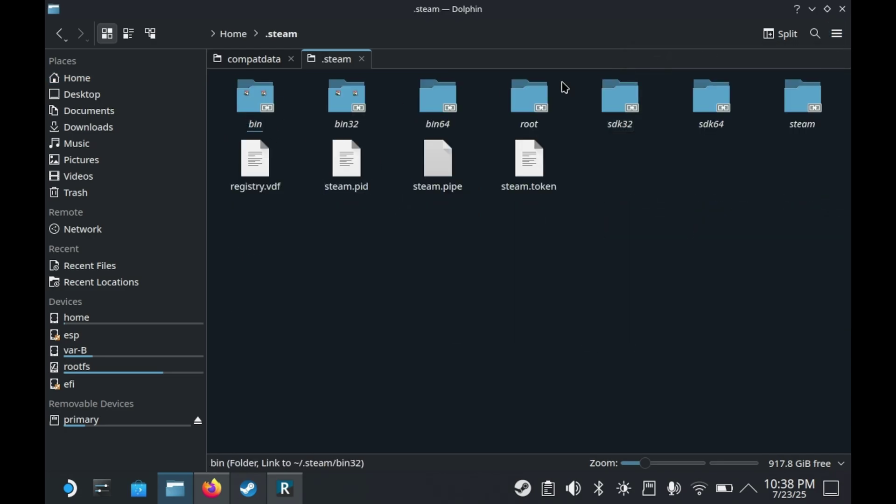
double_click(798, 118)
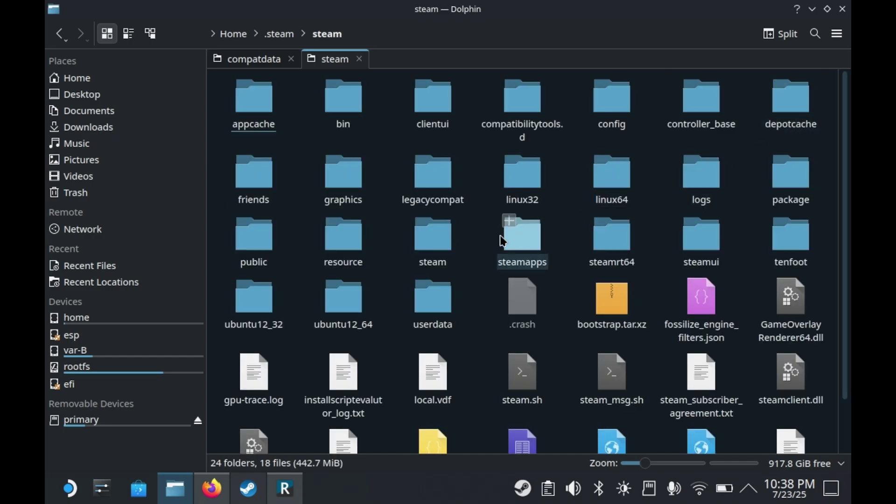
double_click(532, 236)
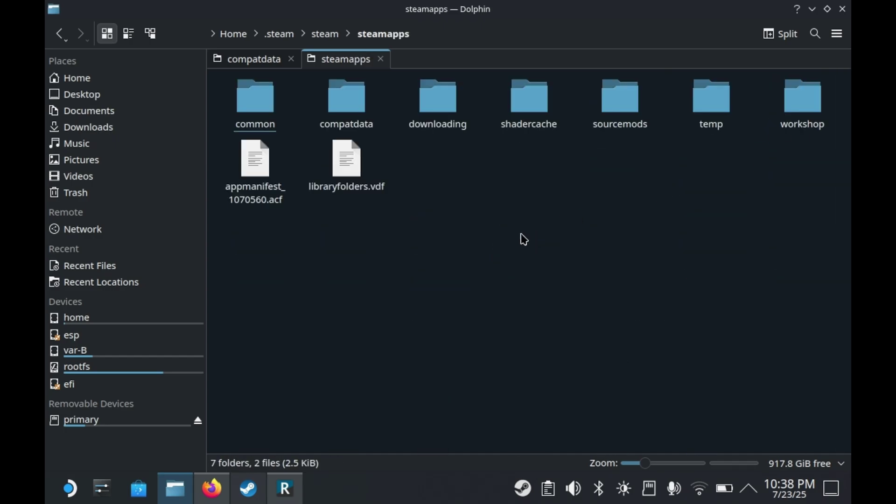
double_click(349, 119)
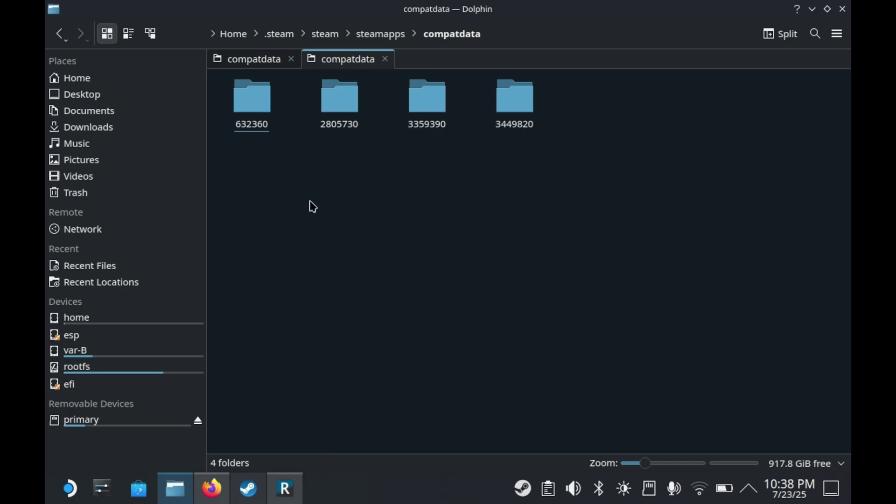
left_click(298, 485)
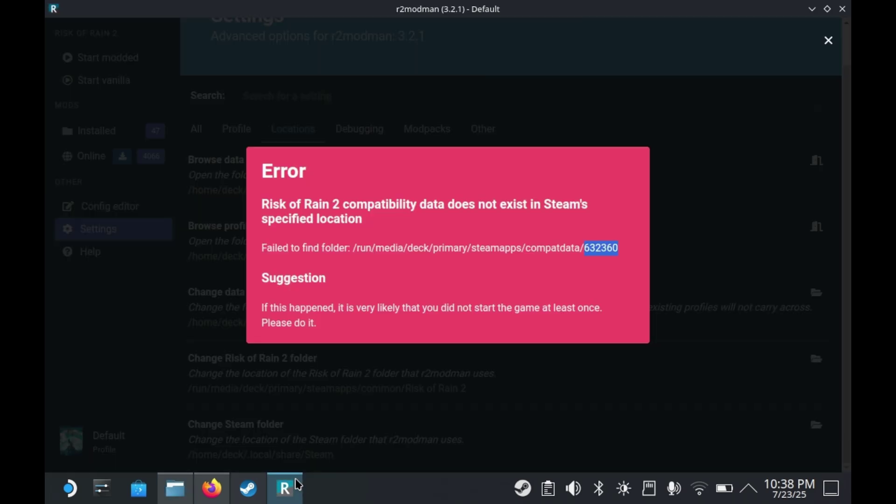
left_click(297, 485)
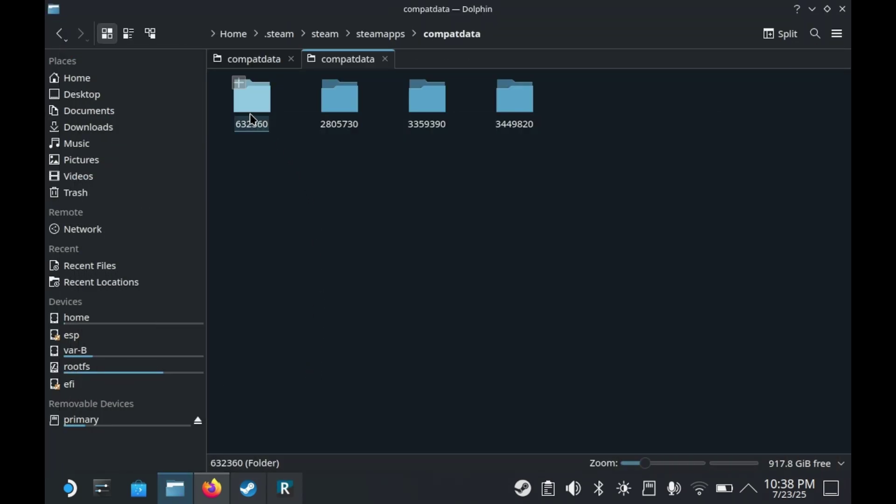
- Link folder 632360 into the SD card's compatdata folder and close Dolphin
left_click_drag(269, 64, 426, 130)
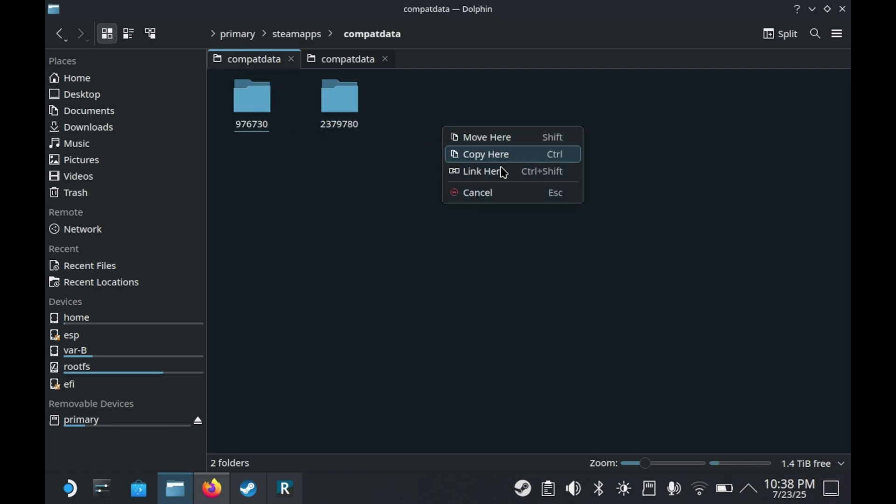
left_click(509, 182)
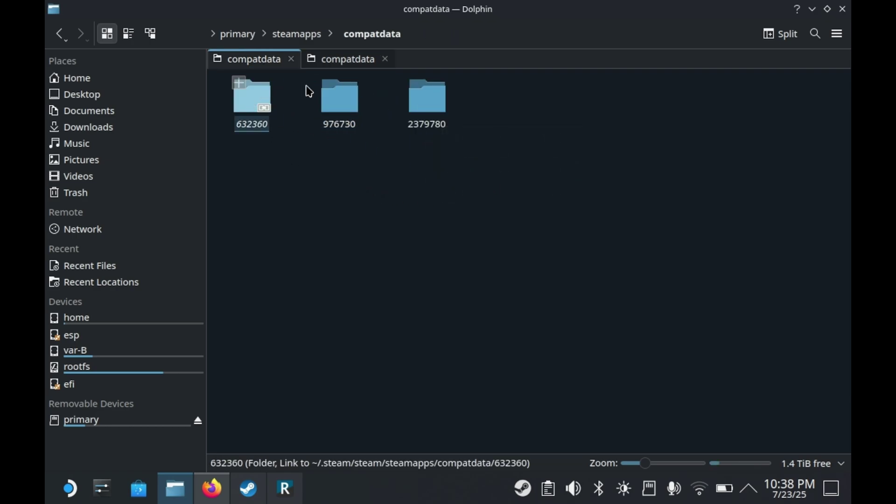
left_click(844, 11)
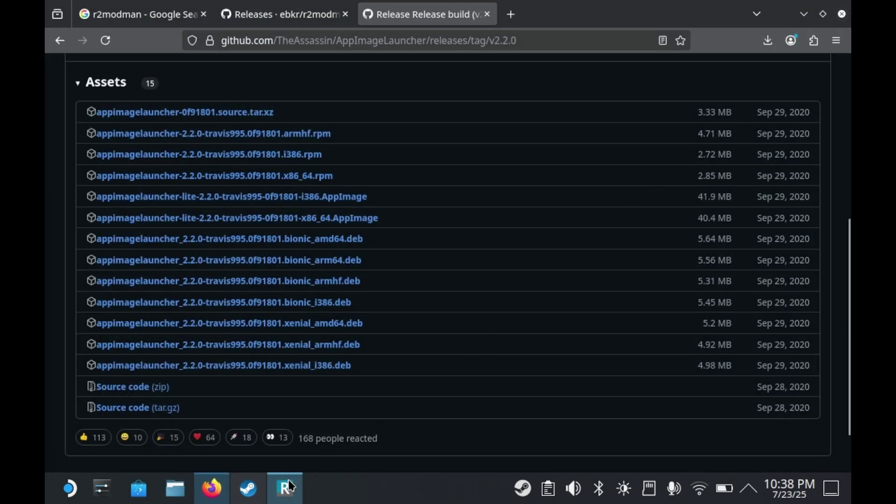
- Dismiss r2modman's compatibility data error and launch Risk of Rain 2 modded
left_click(290, 485)
left_click(691, 362)
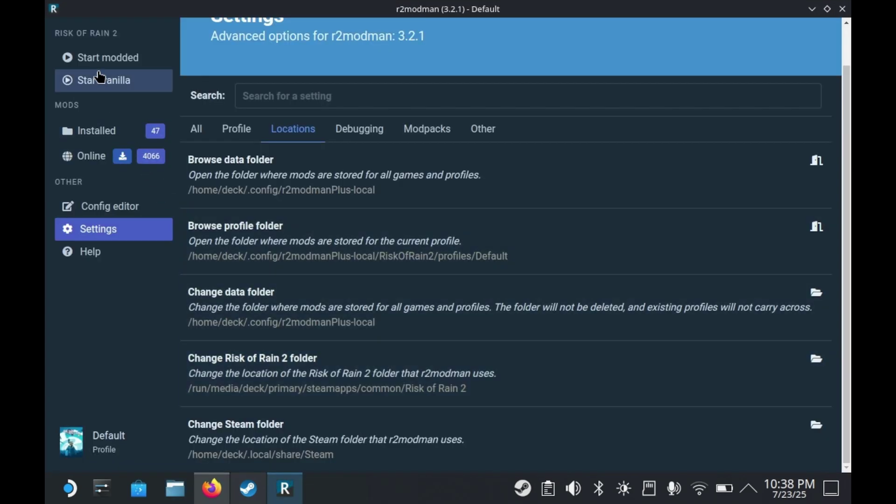
left_click(108, 58)
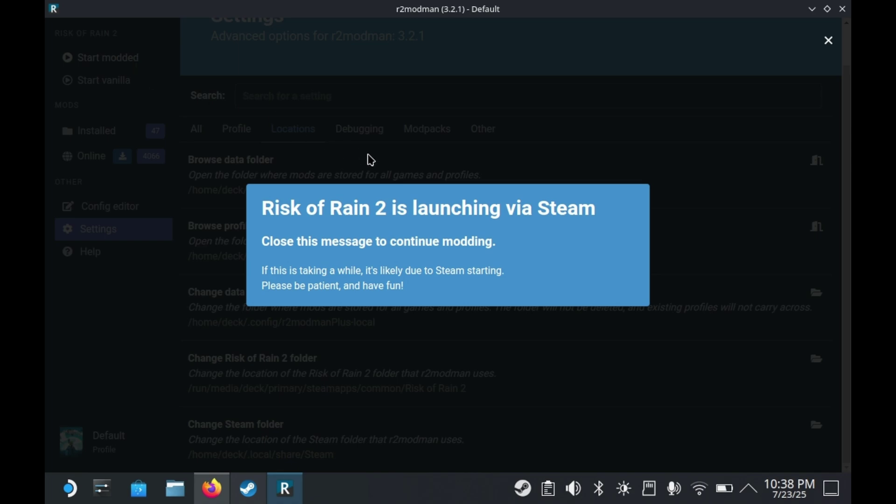